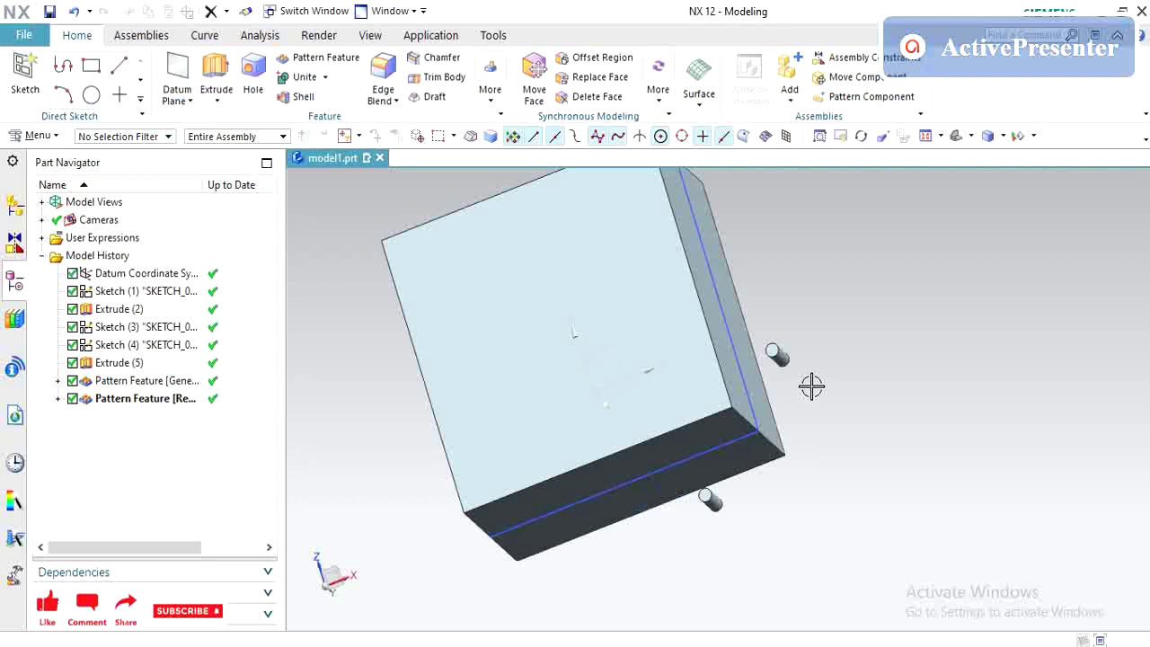
Select and clear the box body, cancel Edge Blend, then expand its Edge/Face Blend dropdown.
{"action": "left_click", "coordinate": [712, 393]}
{"action": "key", "text": "Escape"}
{"action": "left_click", "coordinate": [384, 72]}
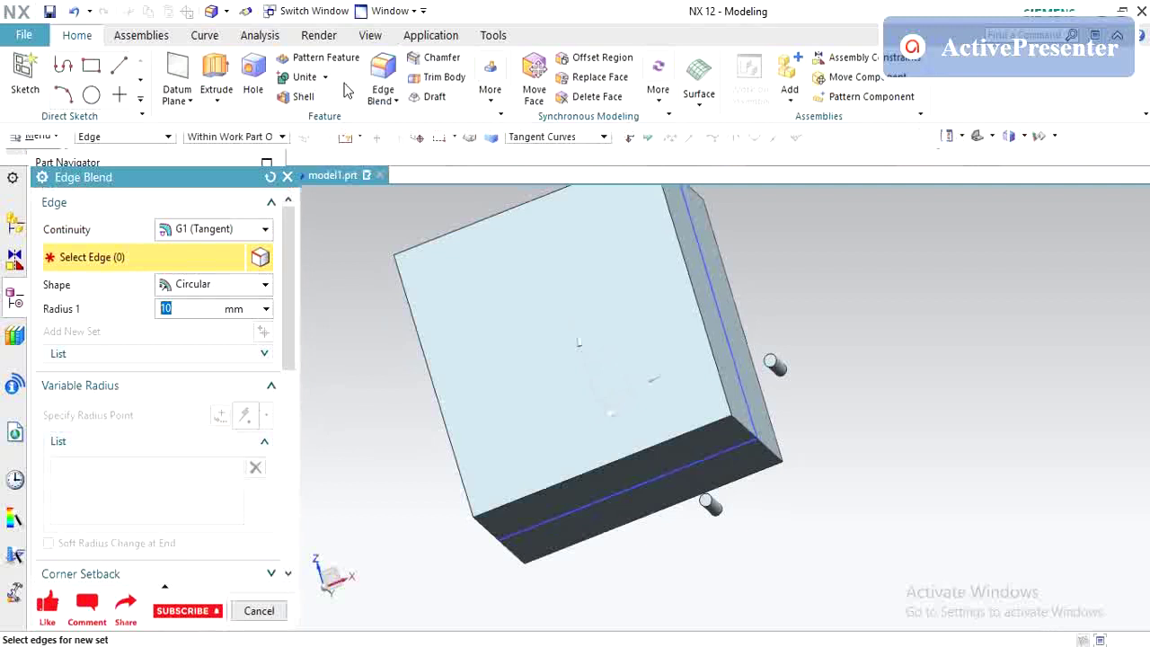
{"action": "left_click", "coordinate": [287, 177]}
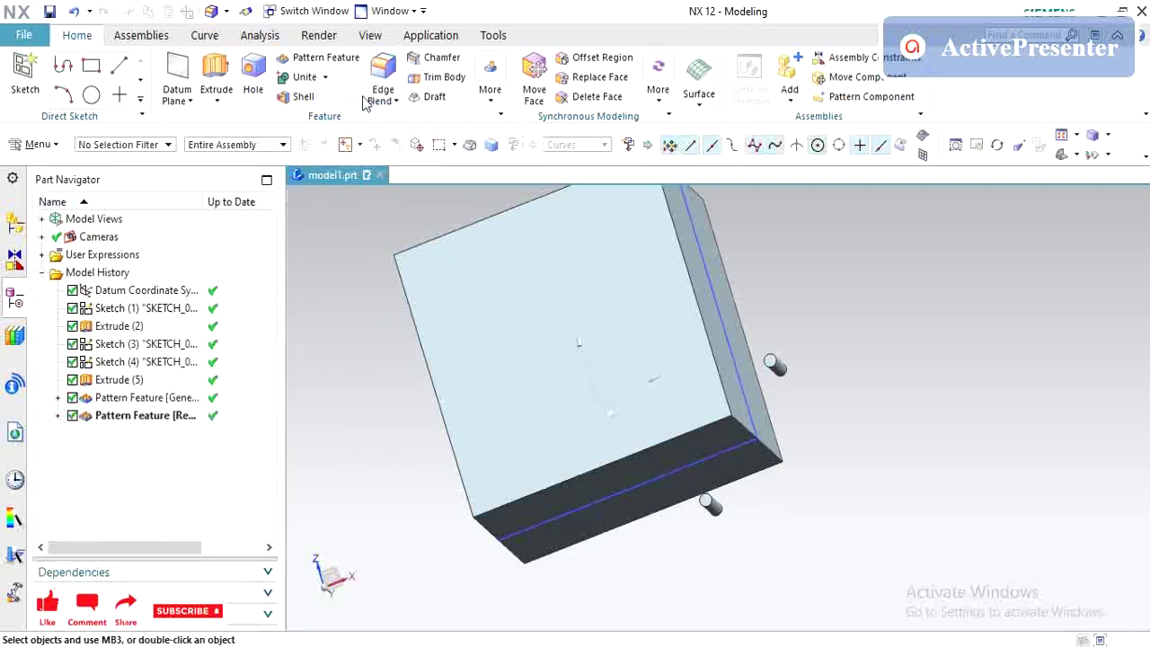
{"action": "left_click", "coordinate": [387, 104]}
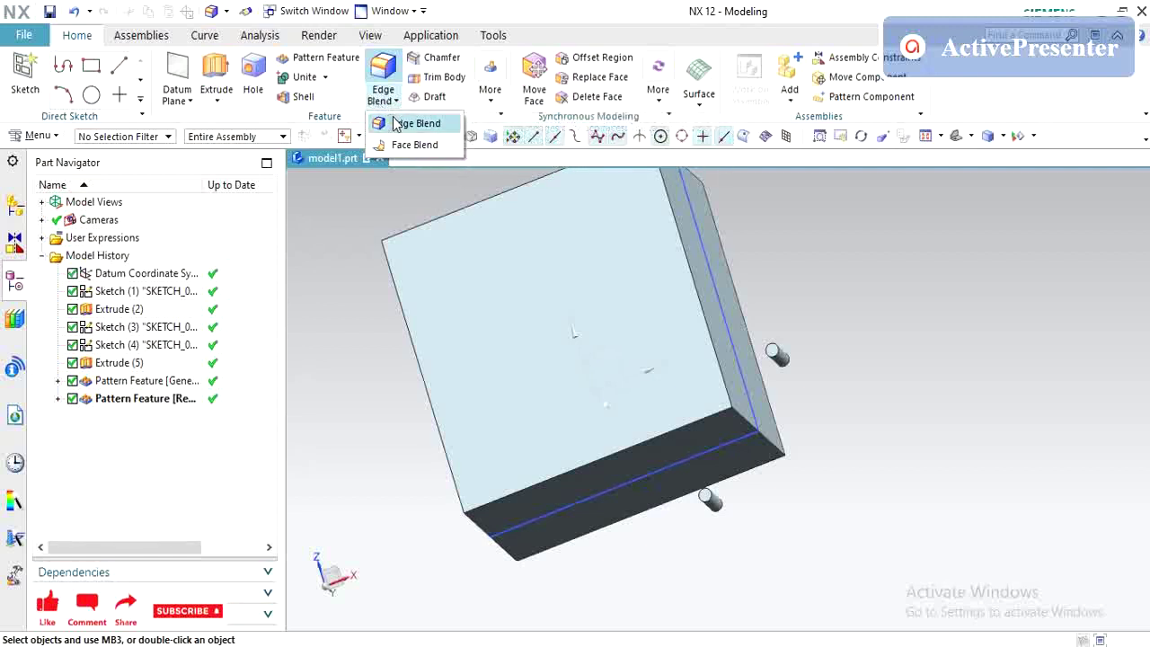
Choose Edge Blend and keep G1 (Tangent) continuity with the default 10 mm radius.
{"action": "left_click", "coordinate": [400, 124]}
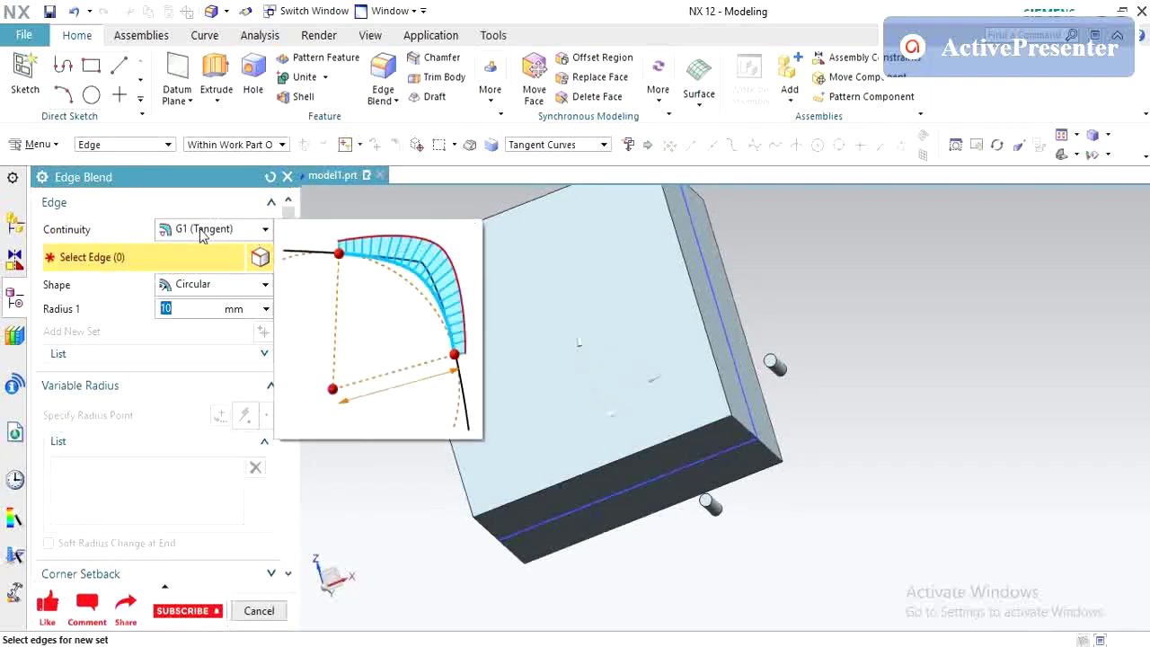
{"action": "left_click", "coordinate": [202, 232]}
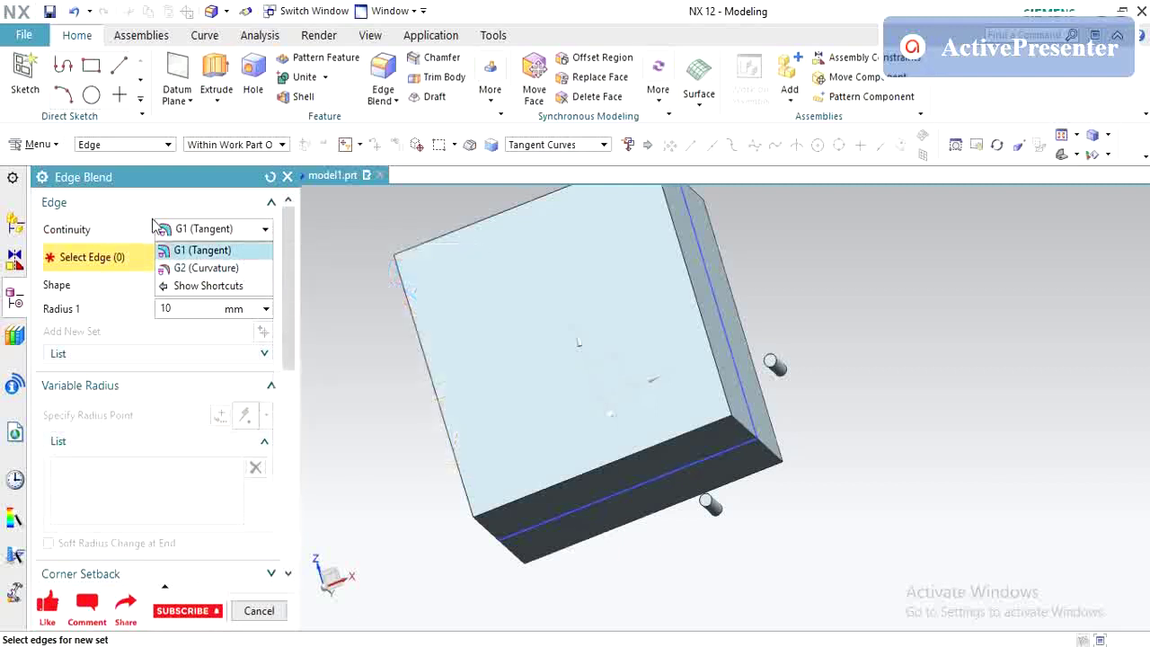
{"action": "left_click", "coordinate": [215, 252]}
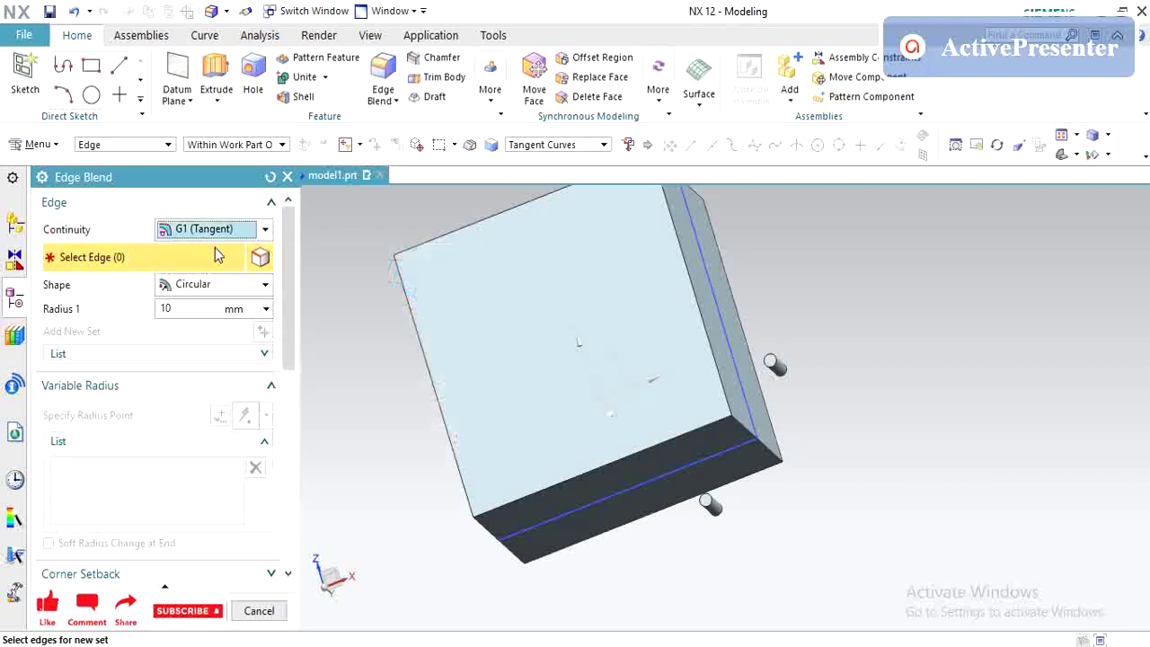
Pick the block's top-left edge, keep Circular shape, and set Radius 1 to 5 mm.
{"action": "left_click", "coordinate": [419, 345]}
{"action": "middle_click_drag", "start_coordinate": [415, 385], "coordinate": [431, 324]}
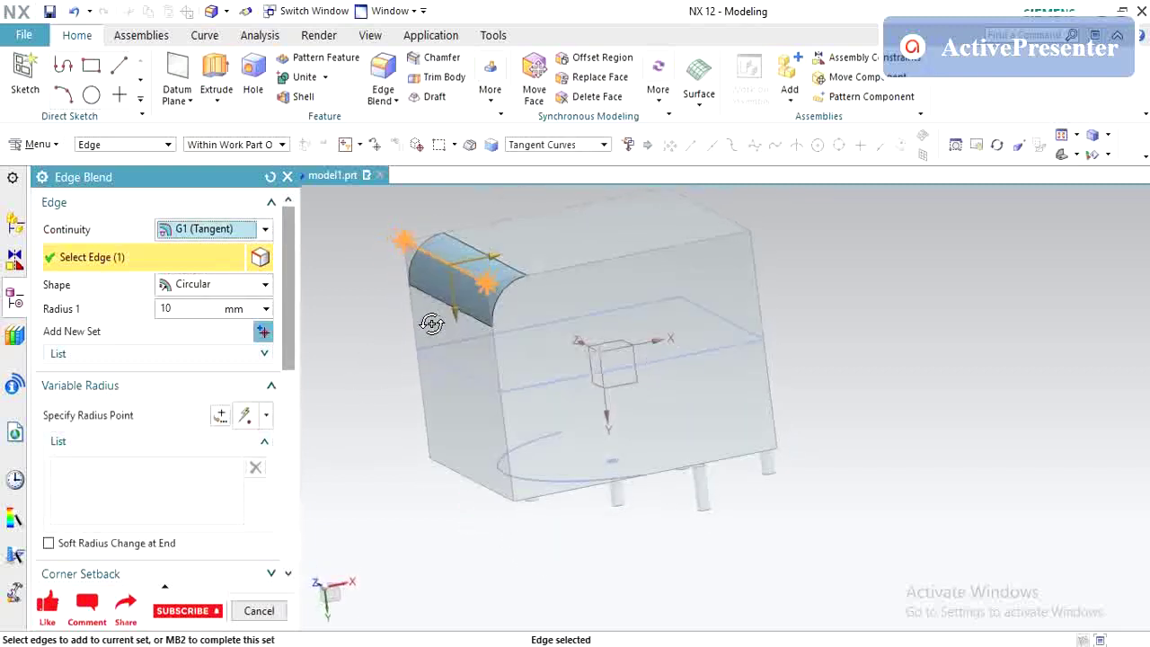
{"action": "left_click", "coordinate": [208, 293]}
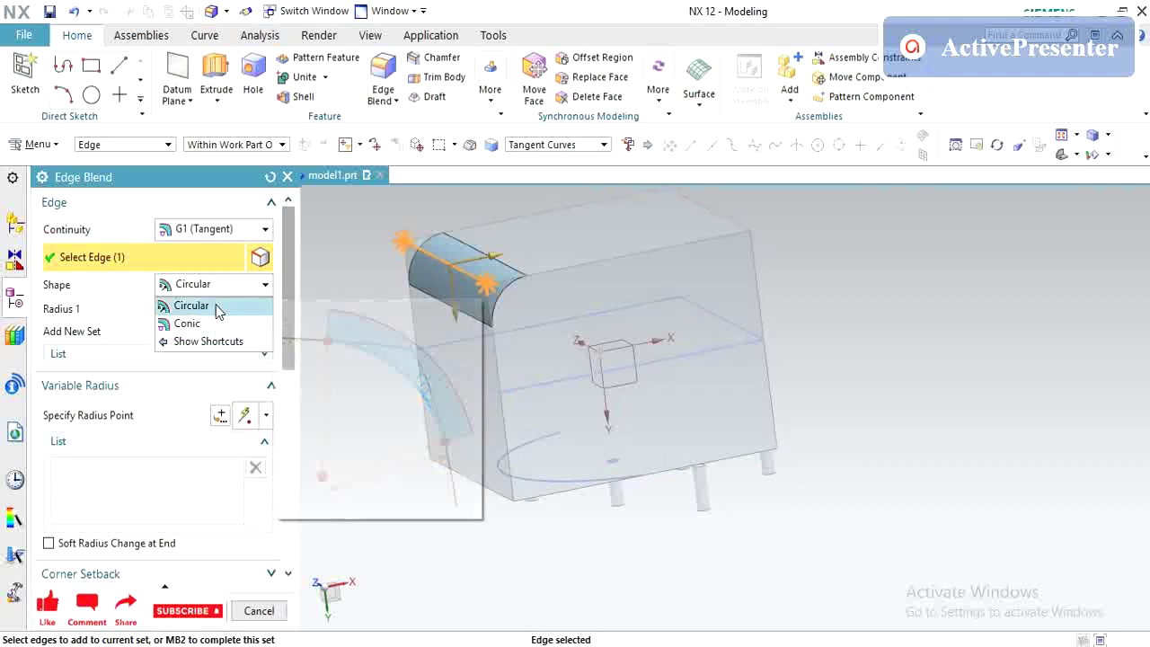
{"action": "left_click", "coordinate": [215, 306]}
{"action": "left_click", "coordinate": [214, 295]}
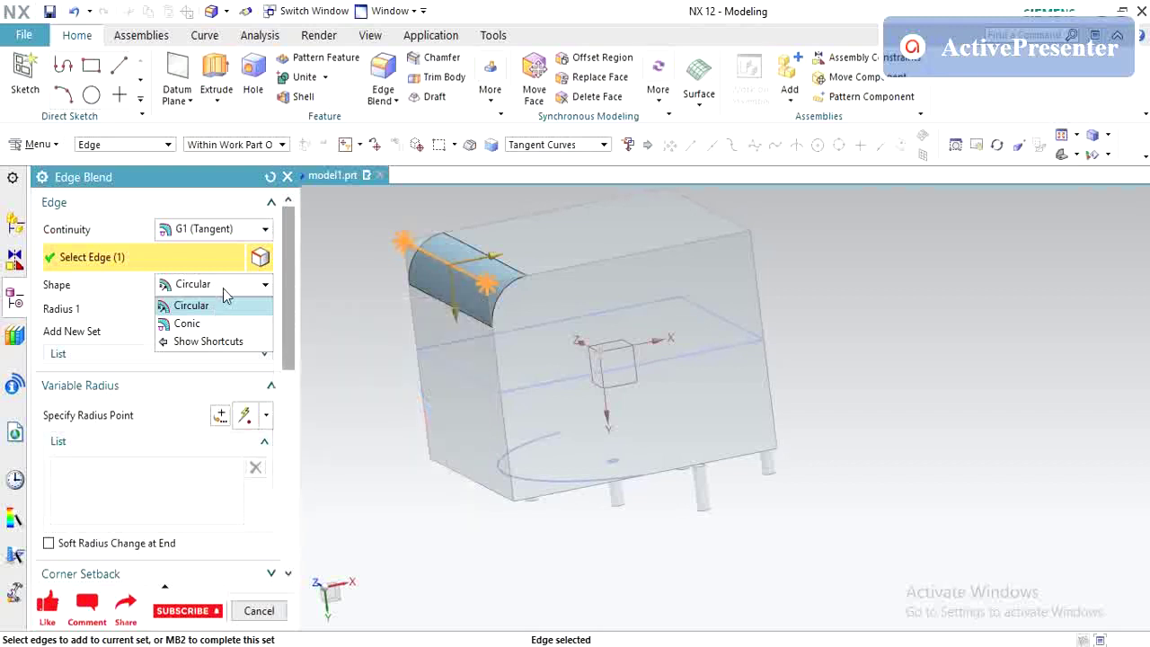
{"action": "left_click", "coordinate": [216, 306]}
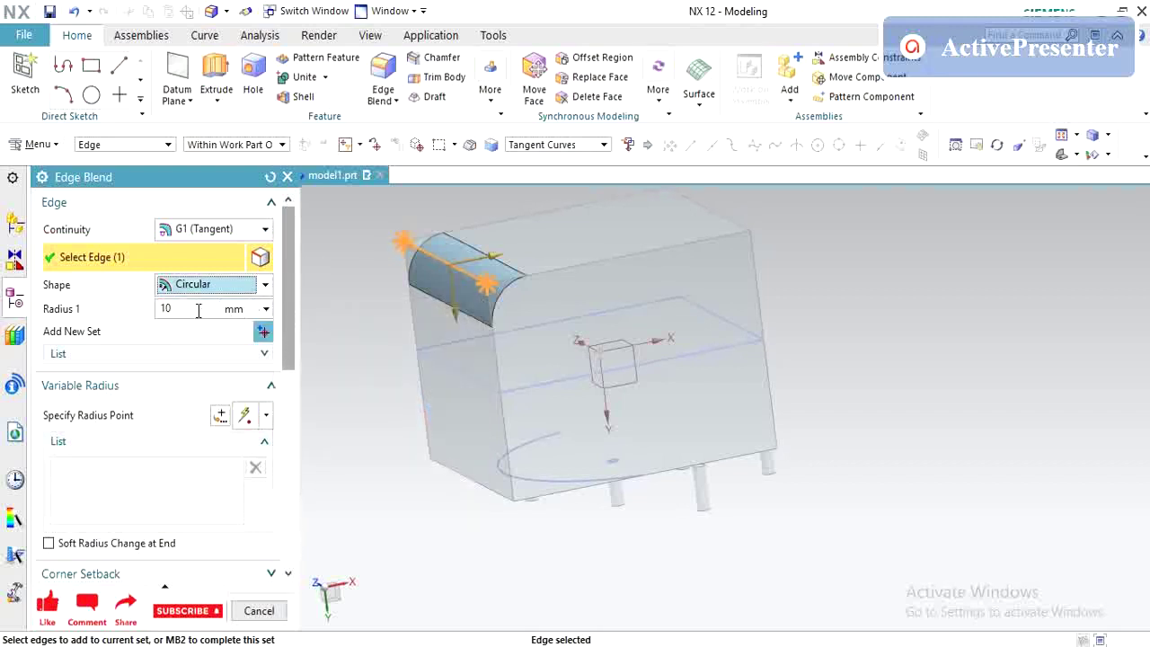
{"action": "left_click_drag", "start_coordinate": [198, 310], "coordinate": [141, 312]}
{"action": "type", "text": "5"}
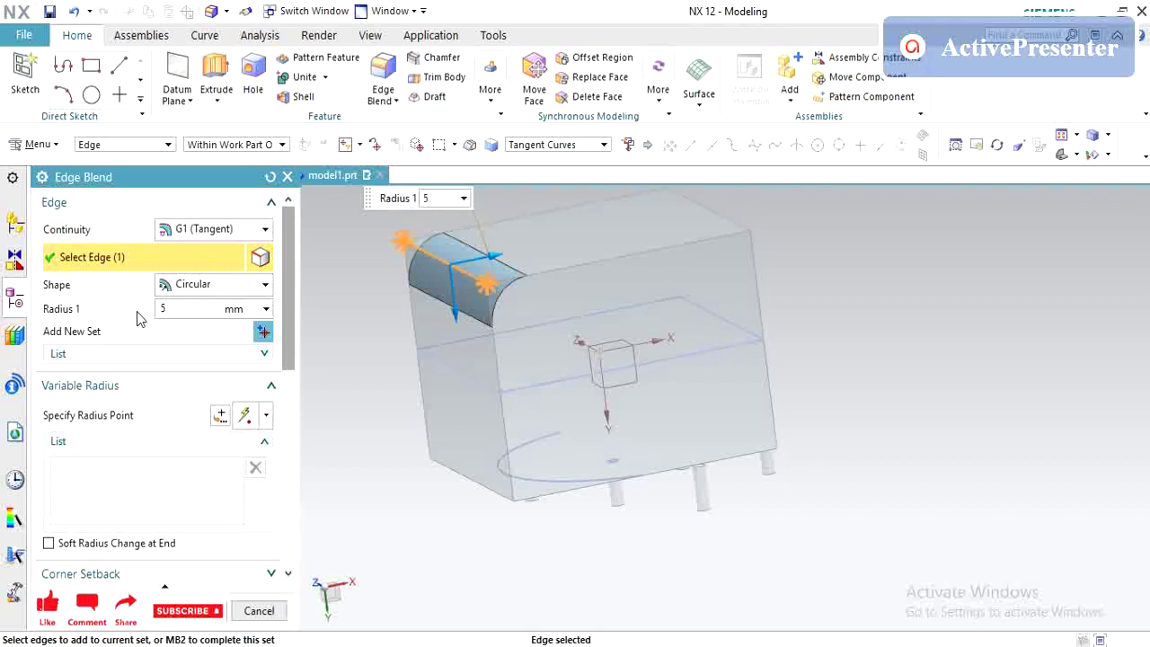
{"action": "left_click", "coordinate": [159, 360]}
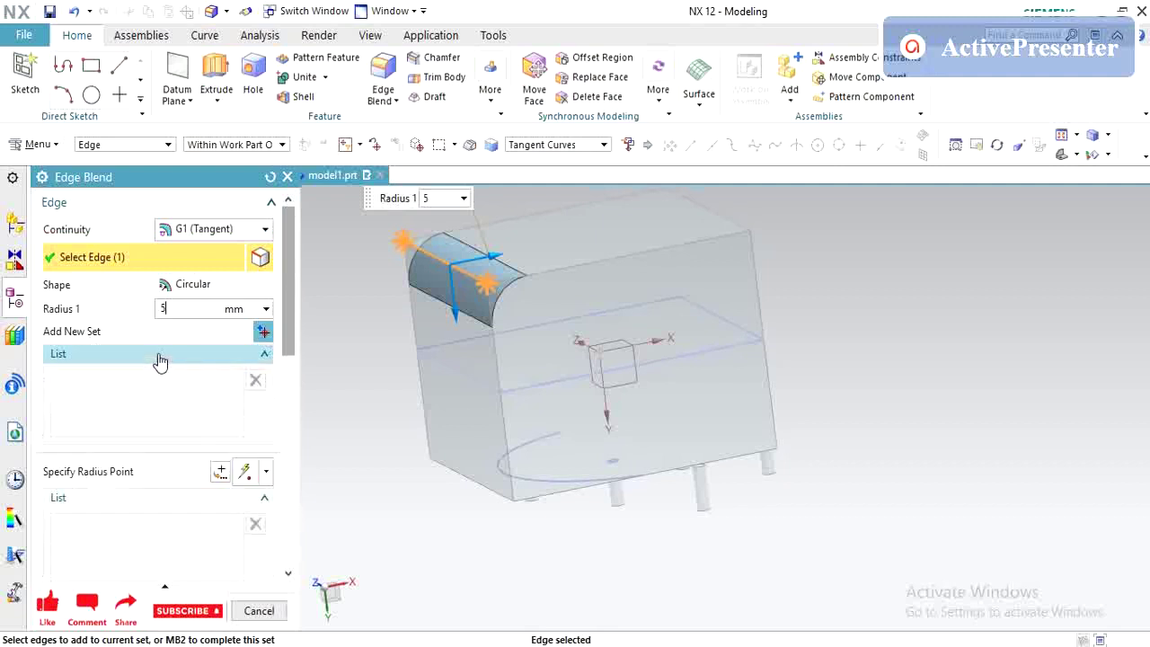
Add the 5 mm edge as a new set, then cancel the Edge Blend with Esc.
{"action": "left_click", "coordinate": [263, 333]}
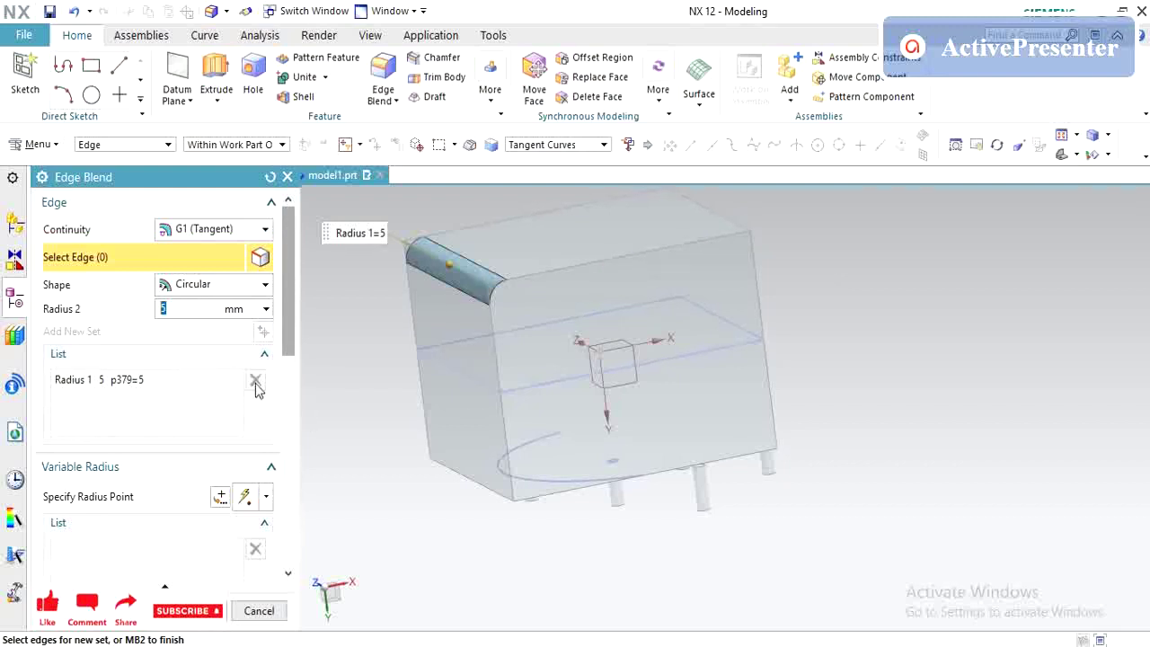
{"action": "key", "text": "Escape"}
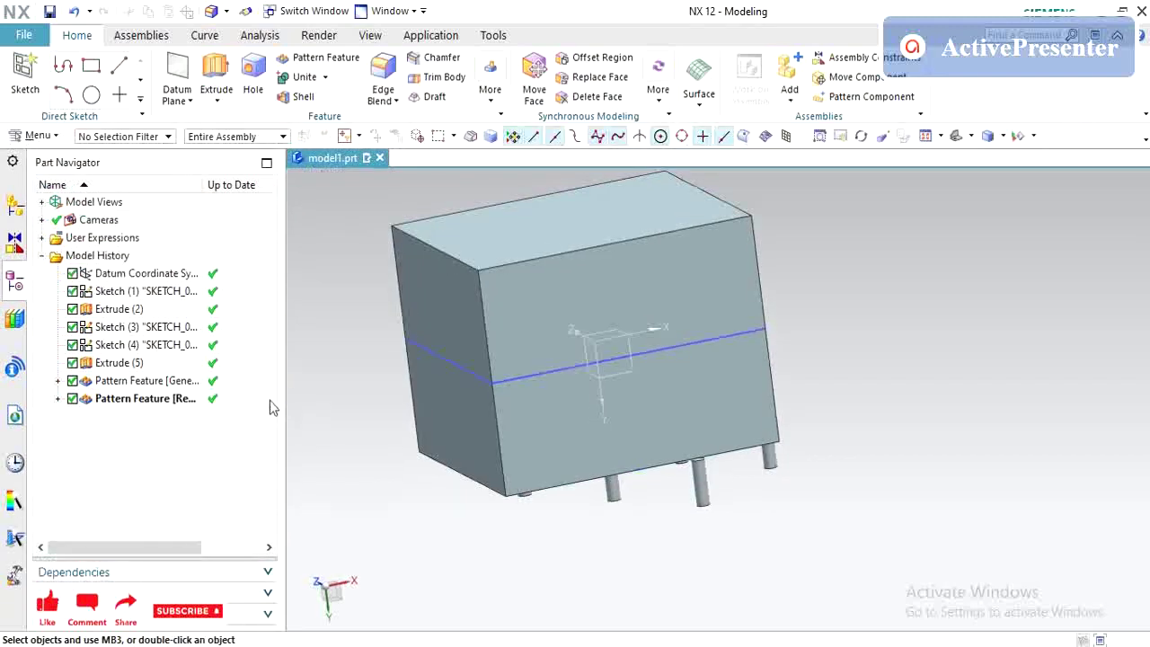
Start a 10 mm Edge Blend on the top-left edge and expand the Variable Radius options.
{"action": "left_click", "coordinate": [373, 75]}
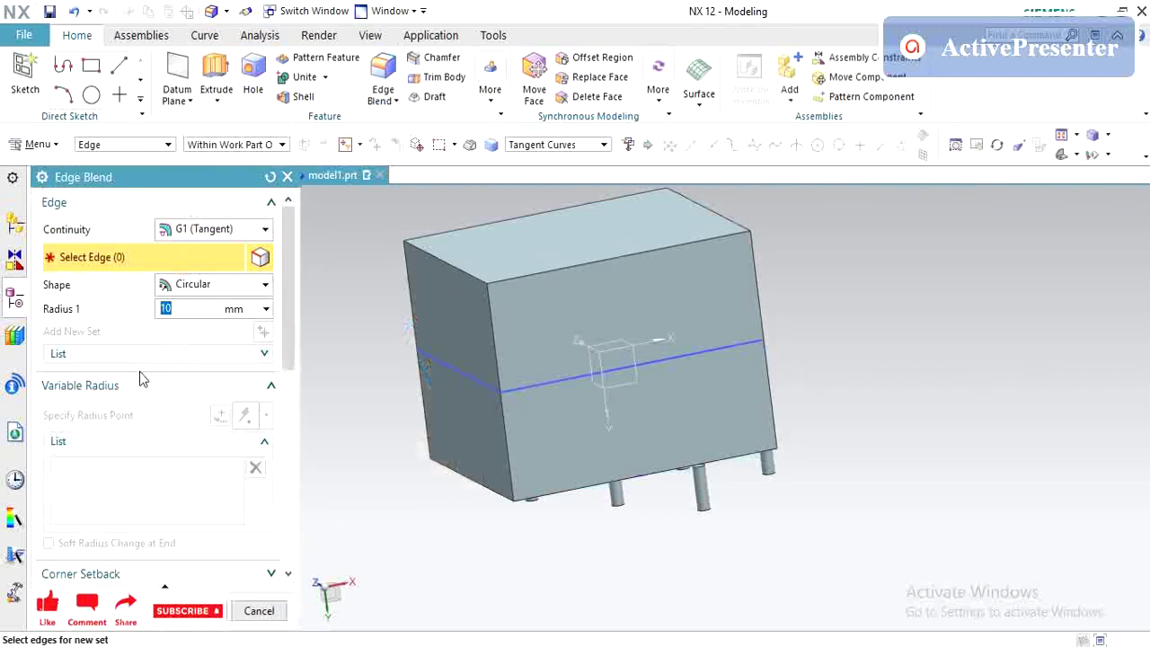
{"action": "left_click", "coordinate": [466, 266]}
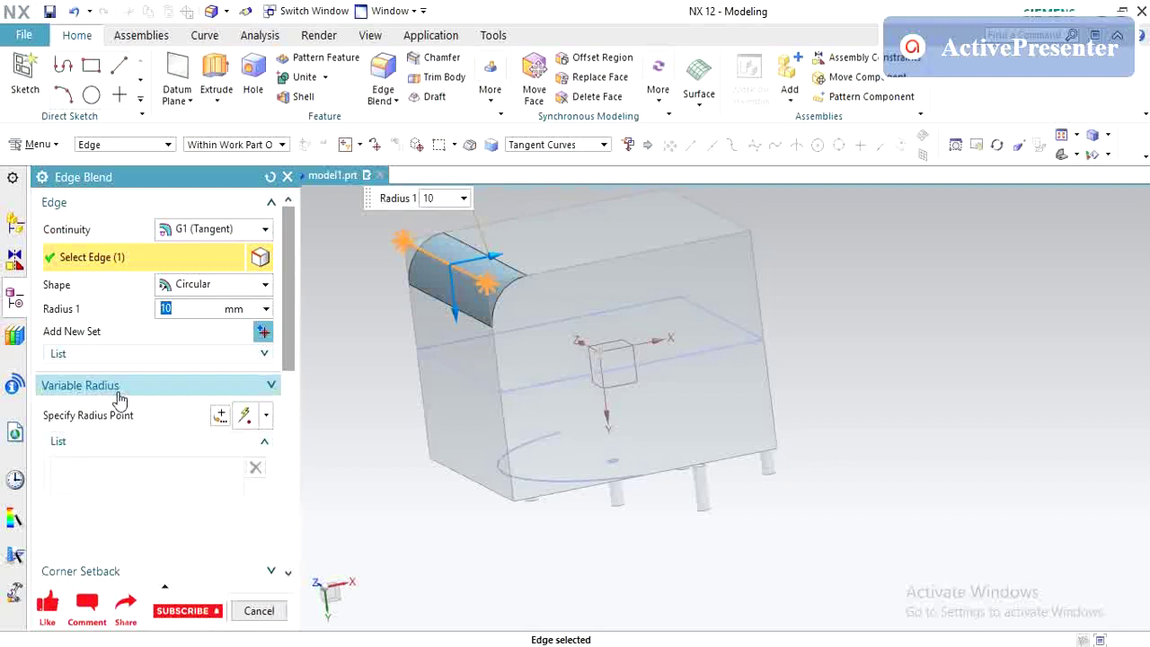
{"action": "left_click", "coordinate": [120, 387]}
{"action": "left_click", "coordinate": [119, 394]}
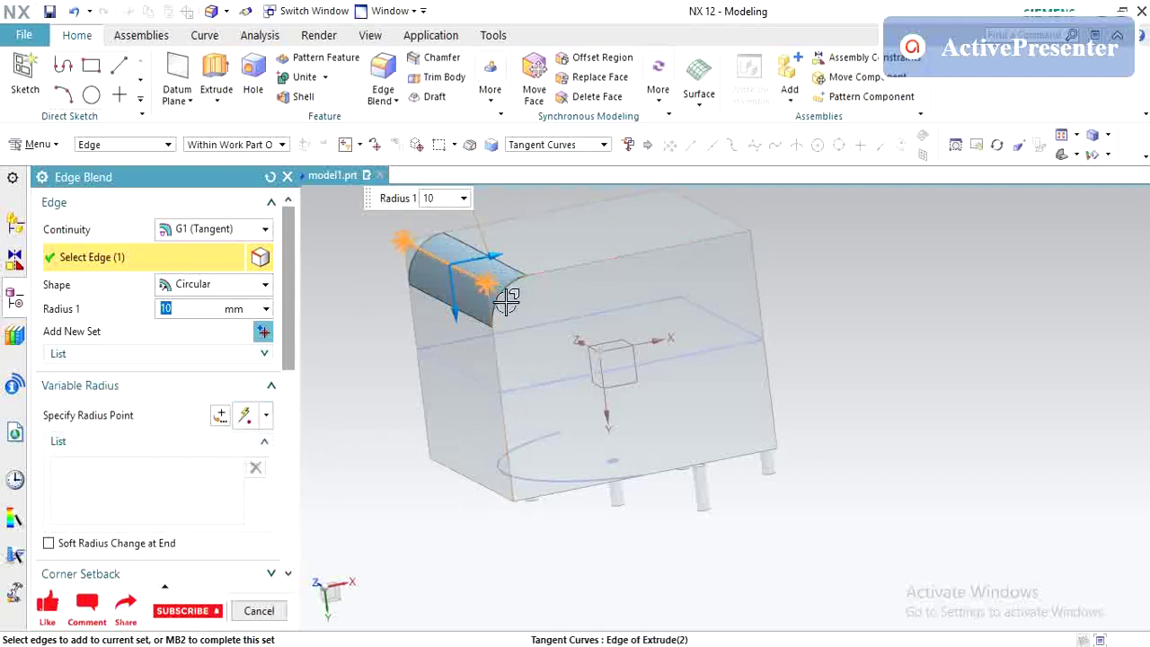
{"action": "middle_click_drag", "start_coordinate": [507, 303], "coordinate": [452, 324]}
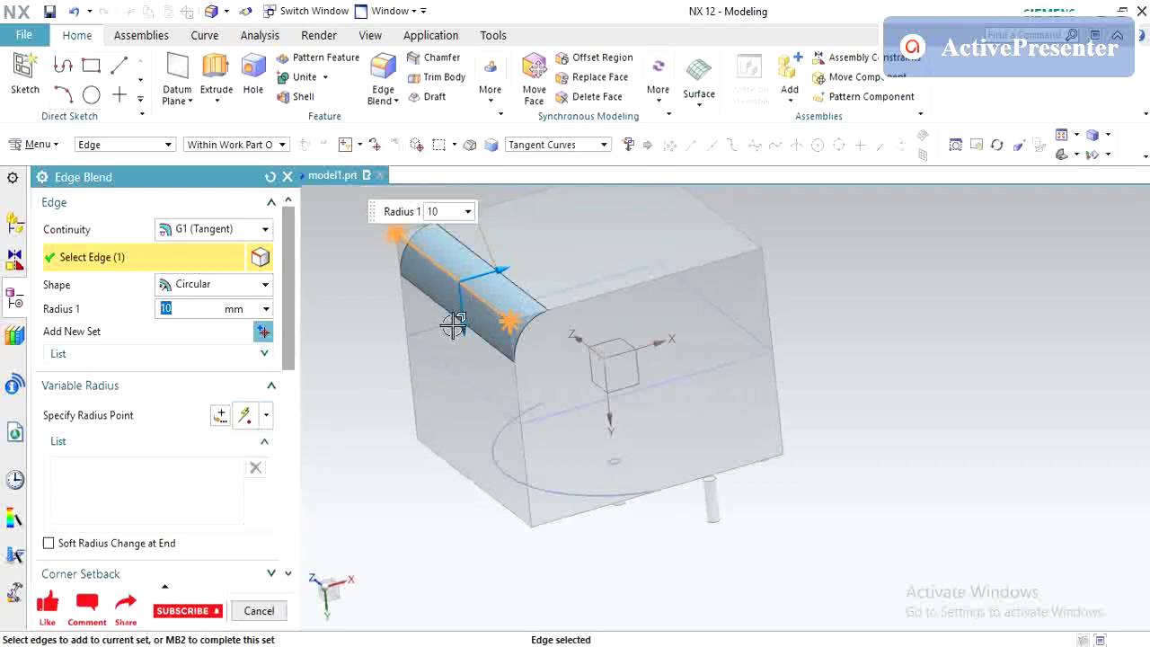
{"action": "left_click", "coordinate": [266, 420]}
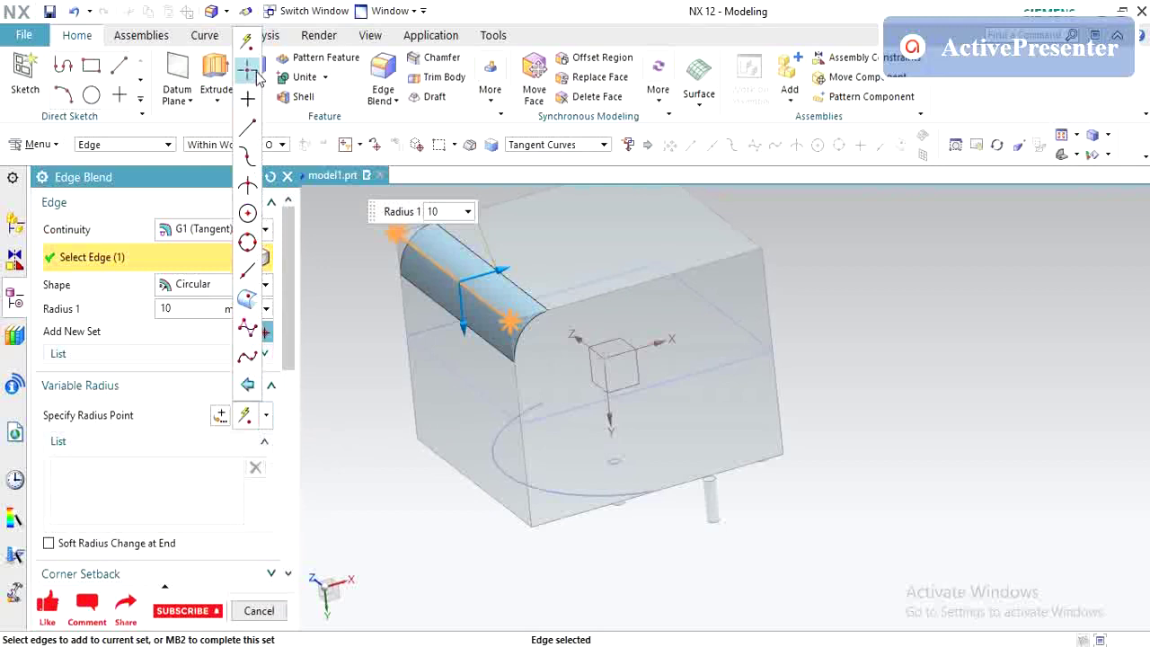
Use the Point dialog's End Point to place a 10 mm radius point at the edge end.
{"action": "left_click", "coordinate": [223, 423]}
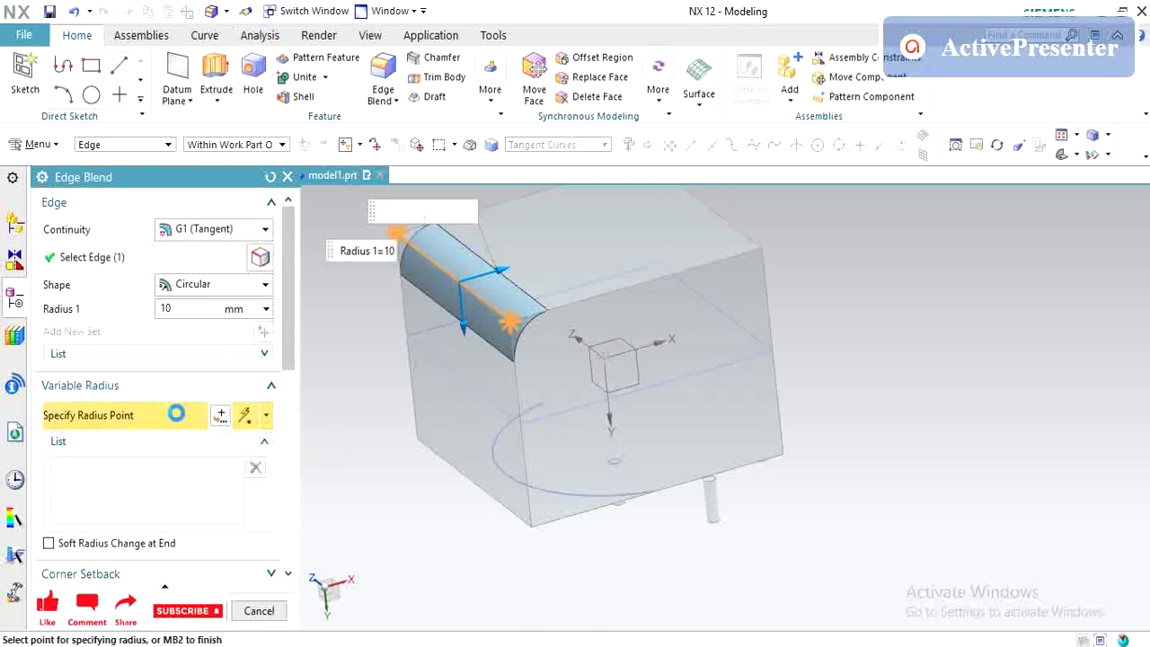
{"action": "left_click", "coordinate": [221, 416]}
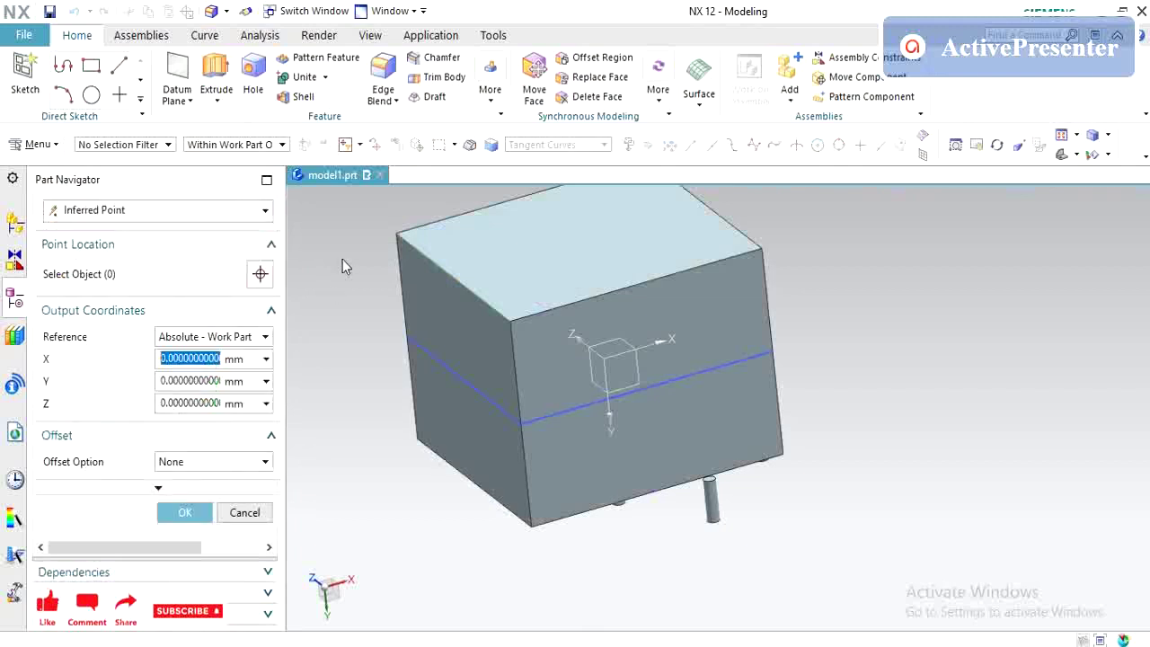
{"action": "left_click", "coordinate": [127, 214]}
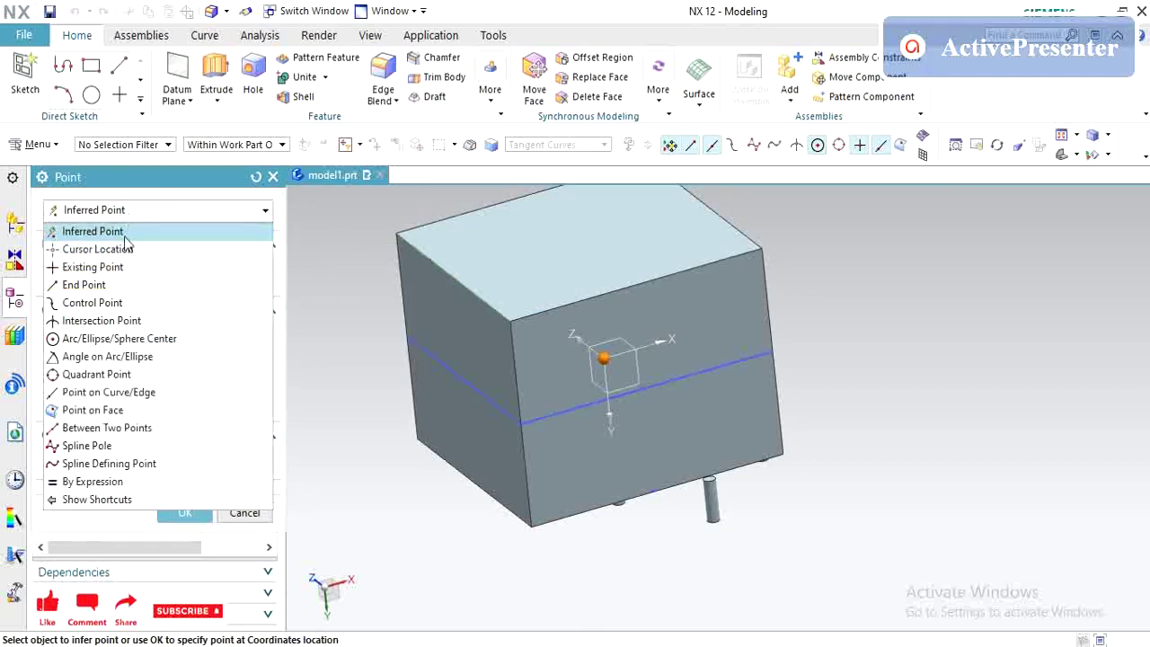
{"action": "left_click", "coordinate": [112, 289]}
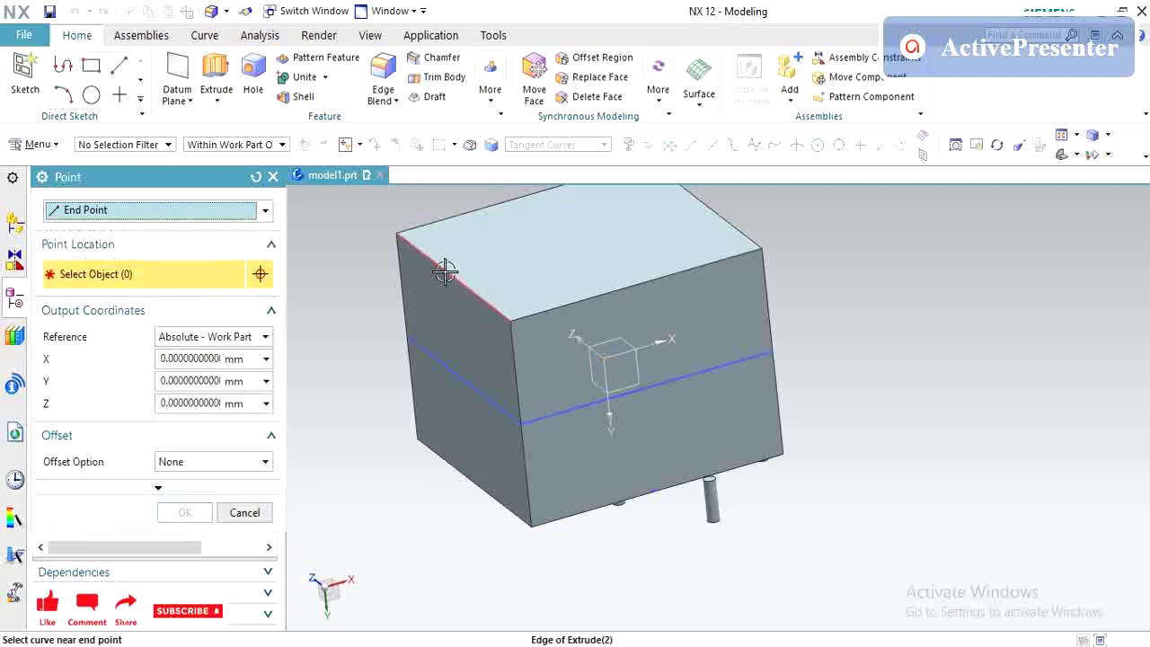
{"action": "left_click", "coordinate": [443, 268]}
{"action": "left_click", "coordinate": [184, 512]}
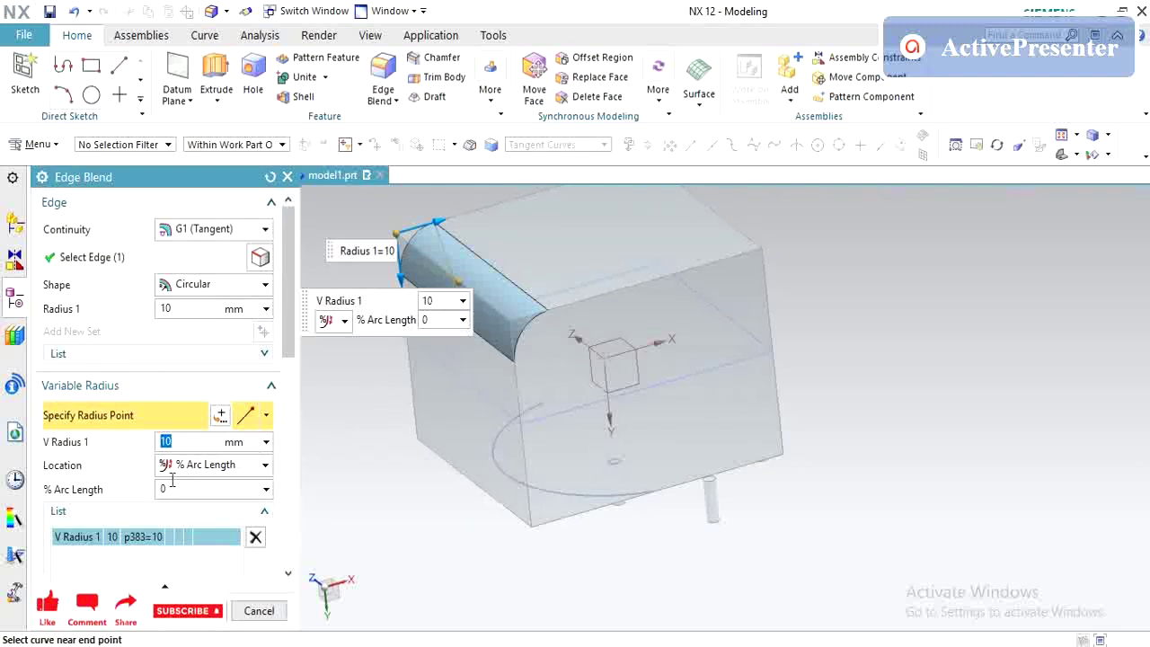
Set the variable radius point's Location to Arc Length.
{"action": "left_click", "coordinate": [216, 466]}
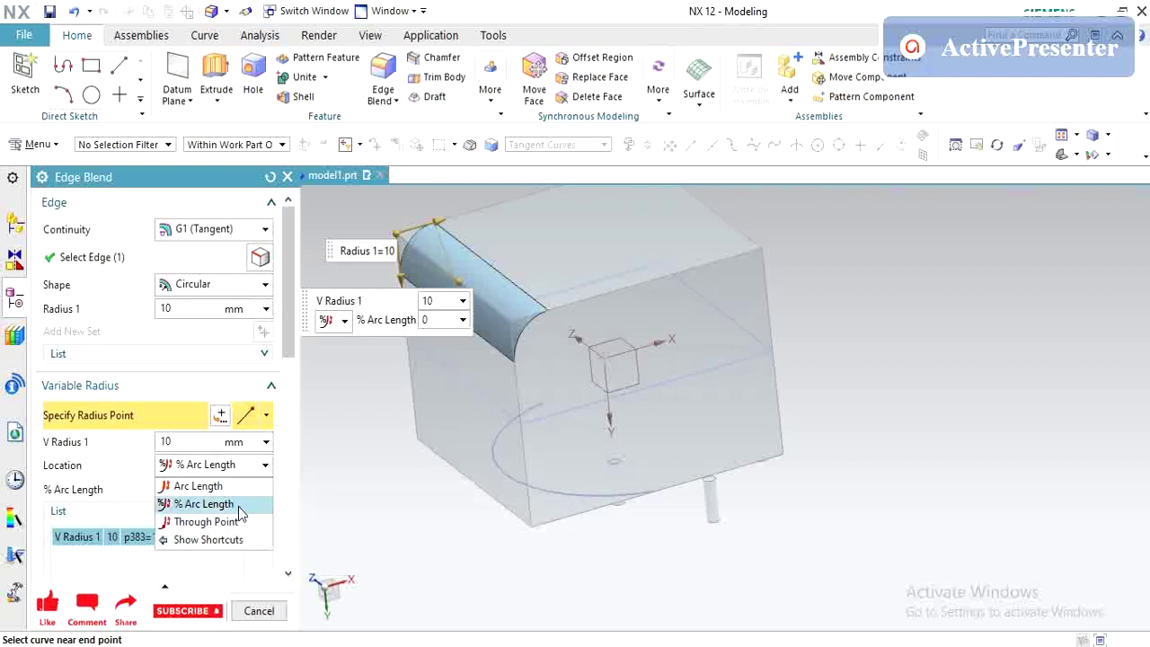
{"action": "left_click", "coordinate": [239, 505]}
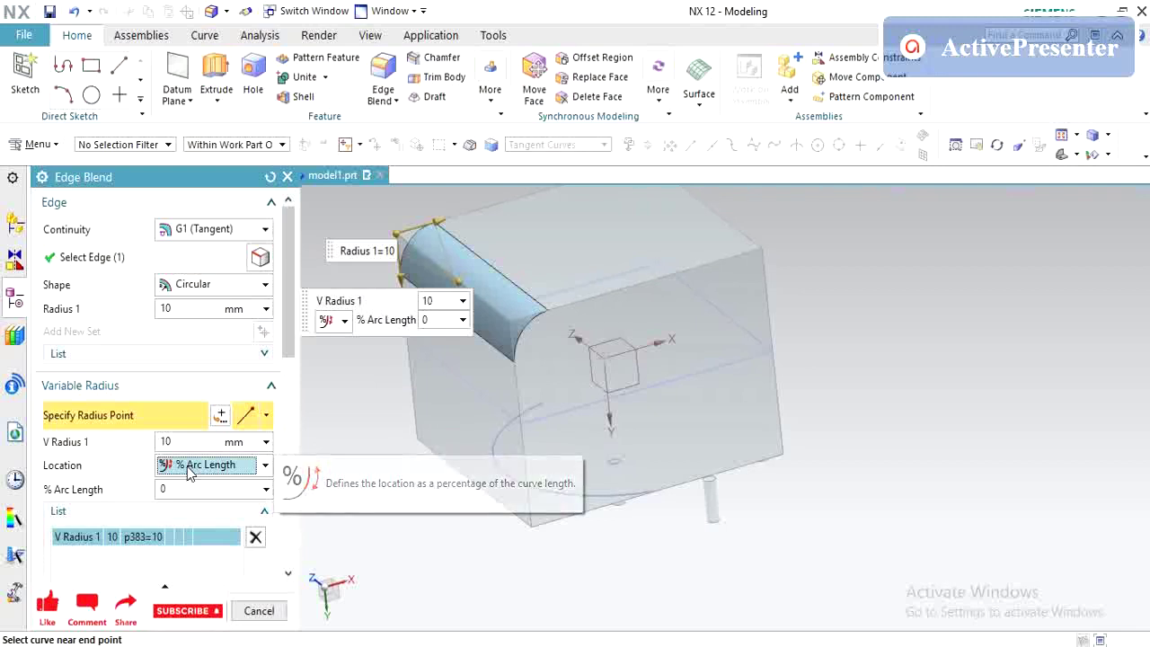
{"action": "left_click", "coordinate": [189, 467]}
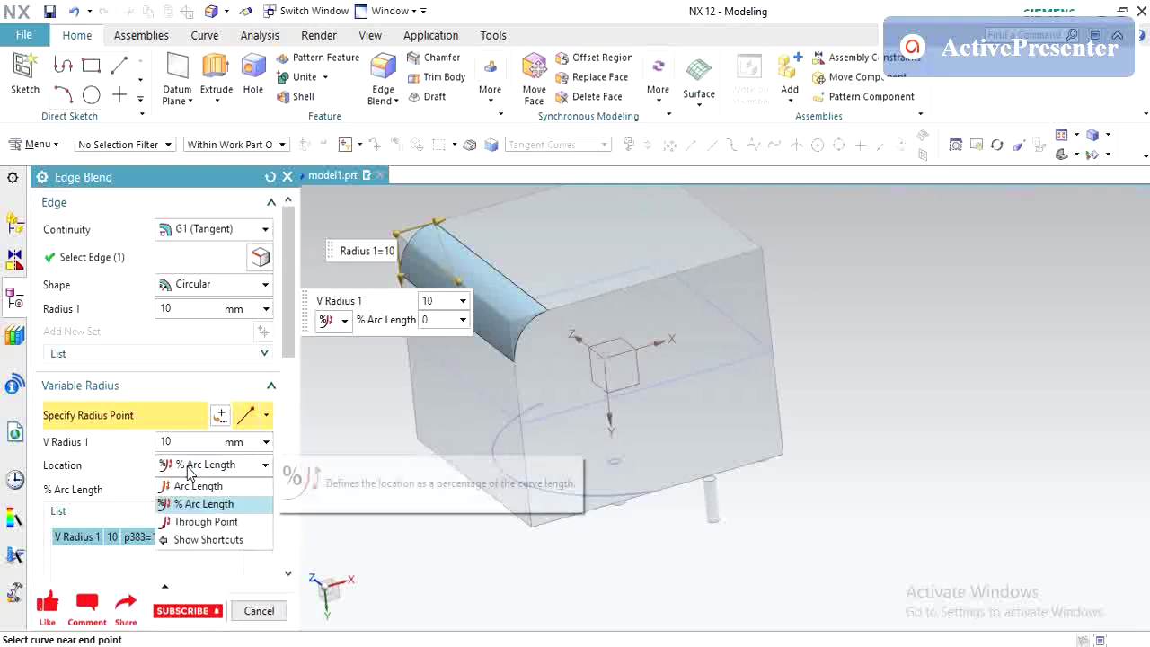
{"action": "left_click", "coordinate": [195, 521]}
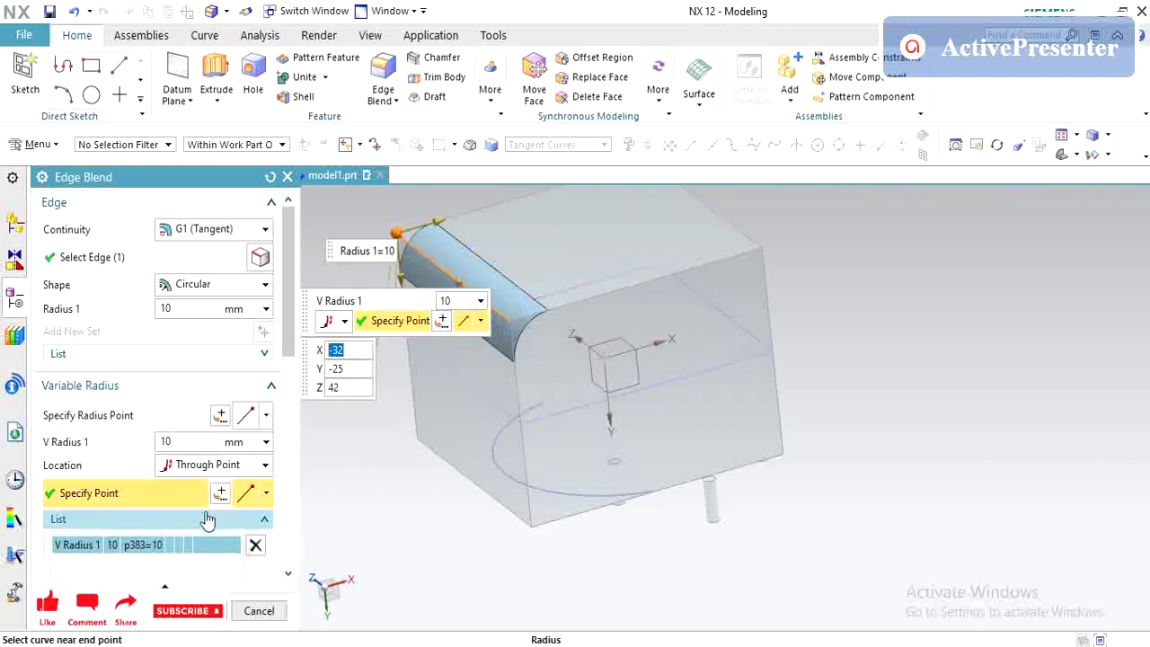
{"action": "left_click", "coordinate": [207, 467]}
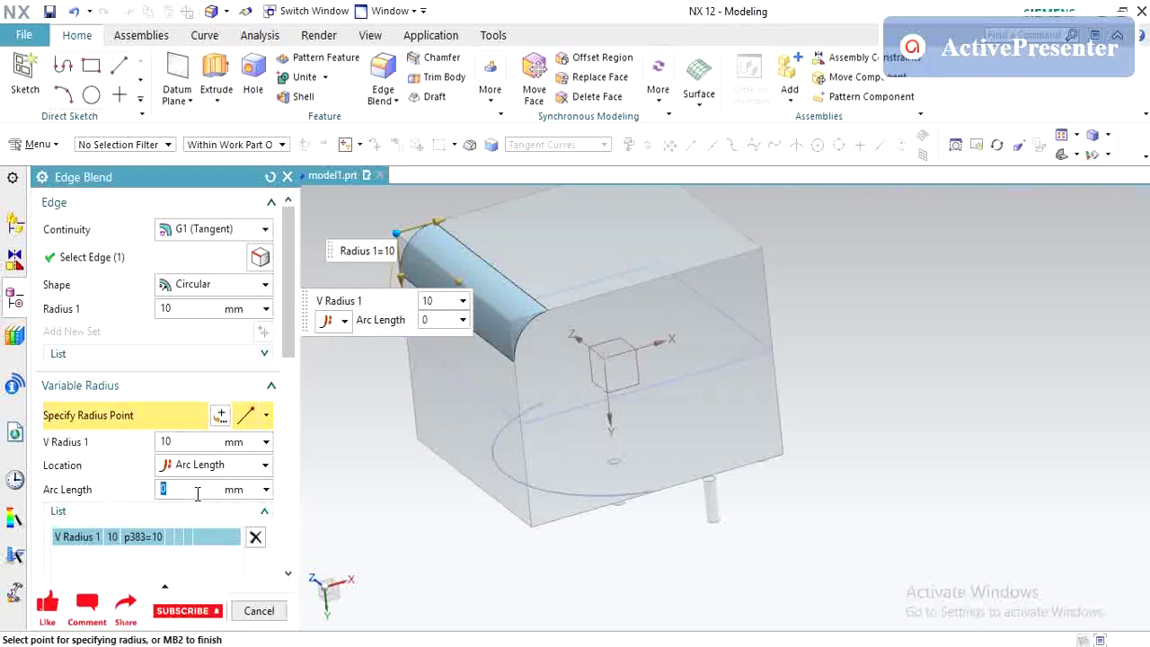
{"action": "scroll", "coordinate": [198, 494], "scroll_direction": "down", "scroll_amount": 1}
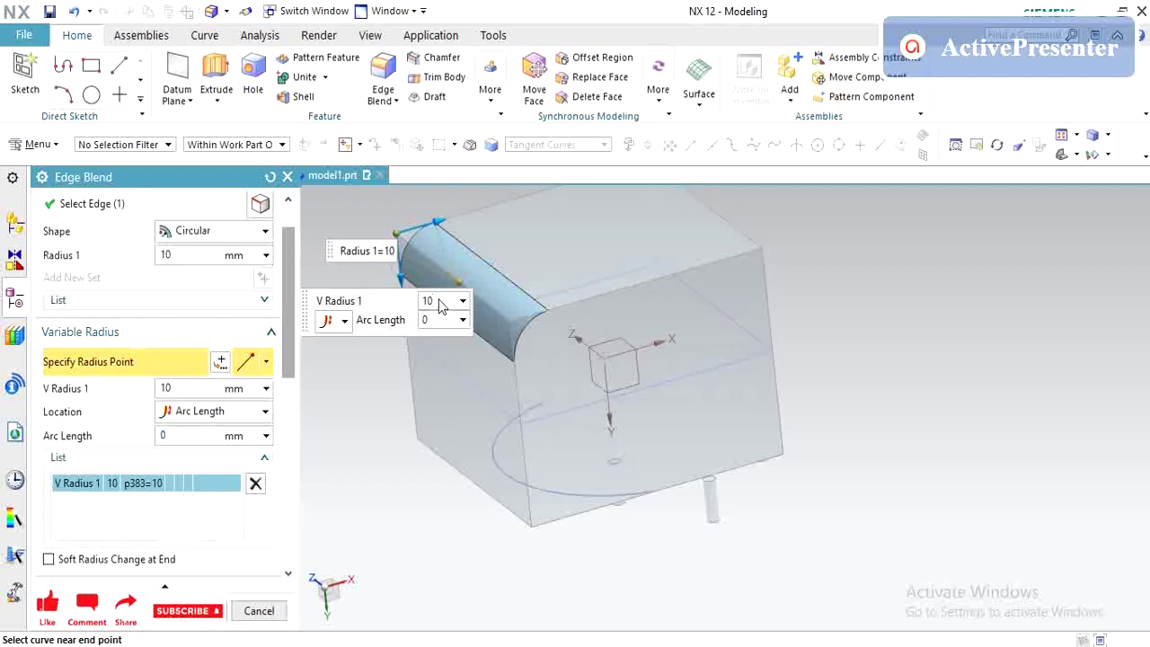
Change V Radius 1 to 15 mm, create the blend, and reopen Edge Blend (14).
{"action": "double_click", "coordinate": [438, 303]}
{"action": "type", "text": "15"}
{"action": "key", "text": "Return"}
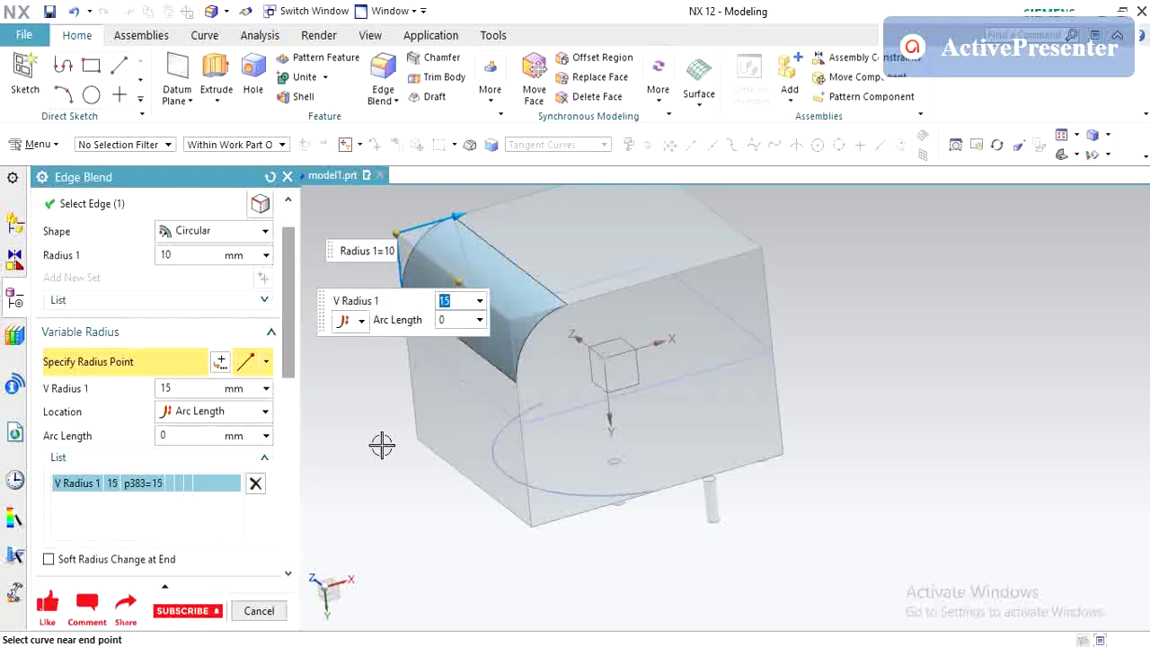
{"action": "scroll", "coordinate": [150, 566], "scroll_direction": "down", "scroll_amount": 2}
{"action": "scroll", "coordinate": [195, 485], "scroll_direction": "down", "scroll_amount": 2}
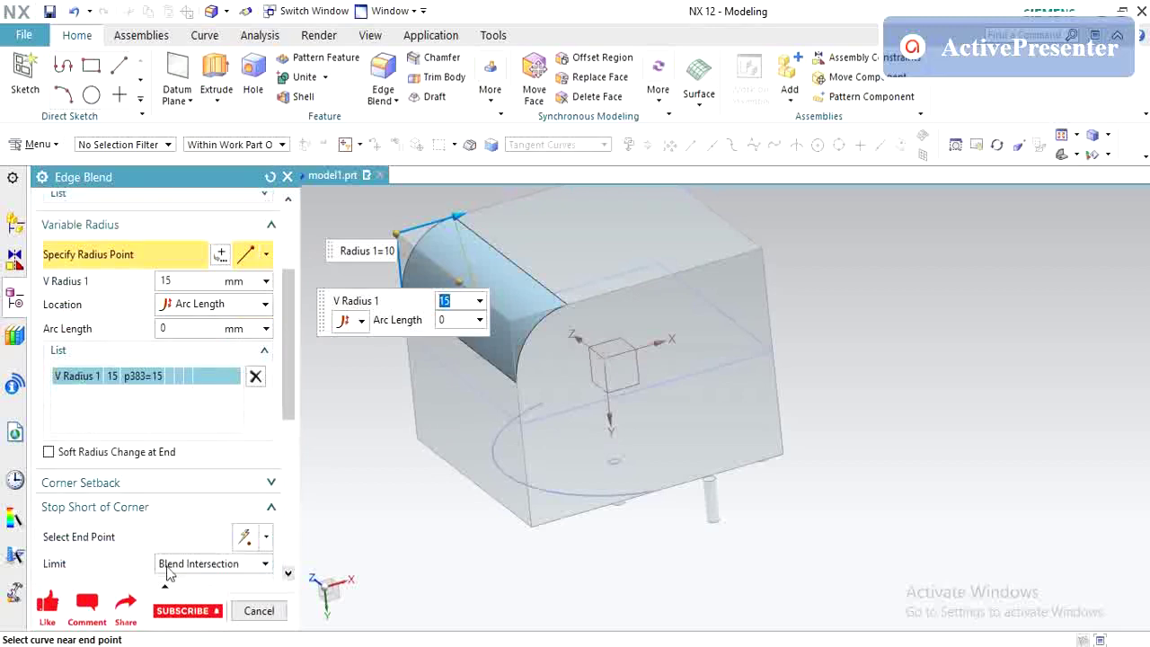
{"action": "middle_click", "coordinate": [348, 488]}
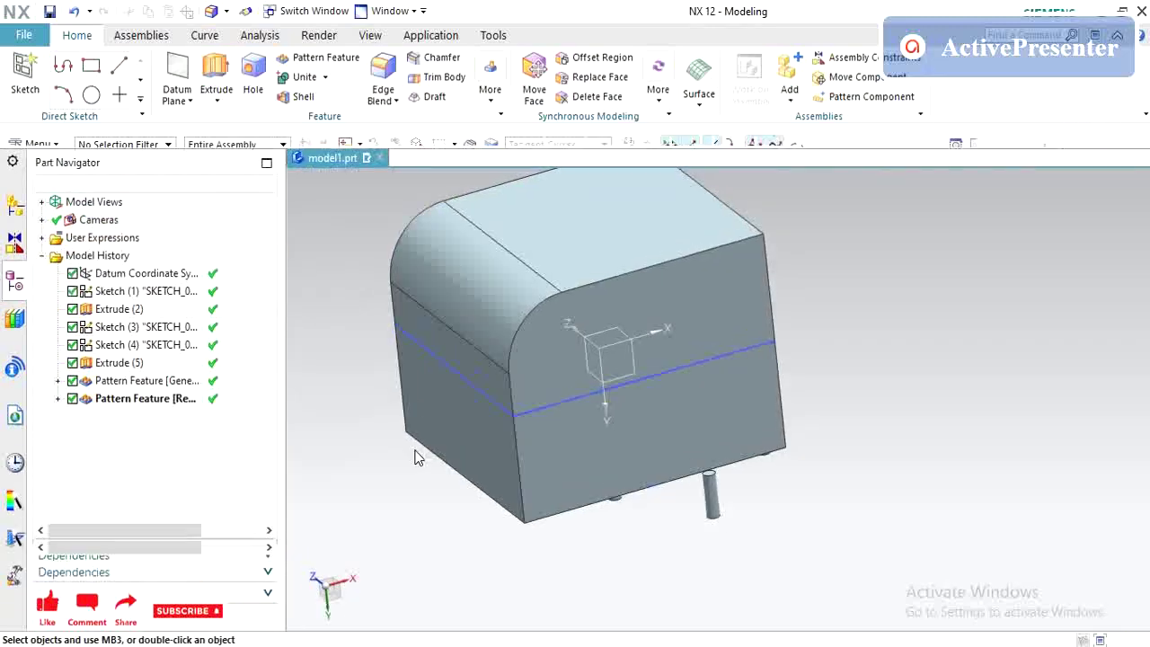
{"action": "middle_click_drag", "start_coordinate": [414, 457], "coordinate": [418, 449]}
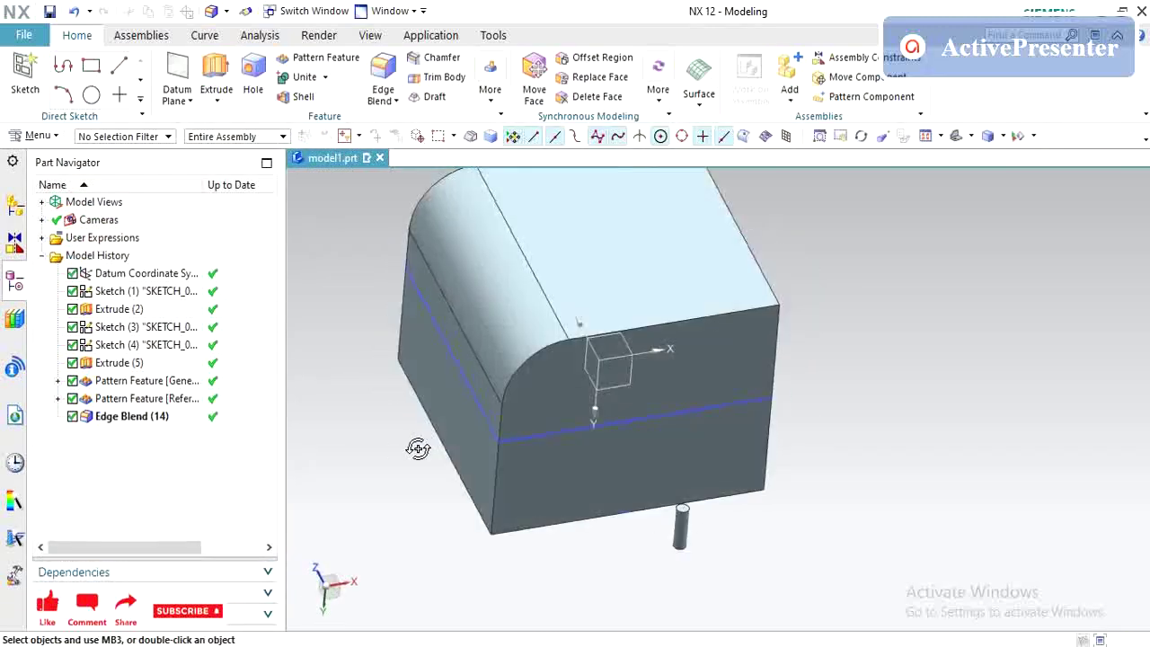
{"action": "double_click", "coordinate": [167, 415]}
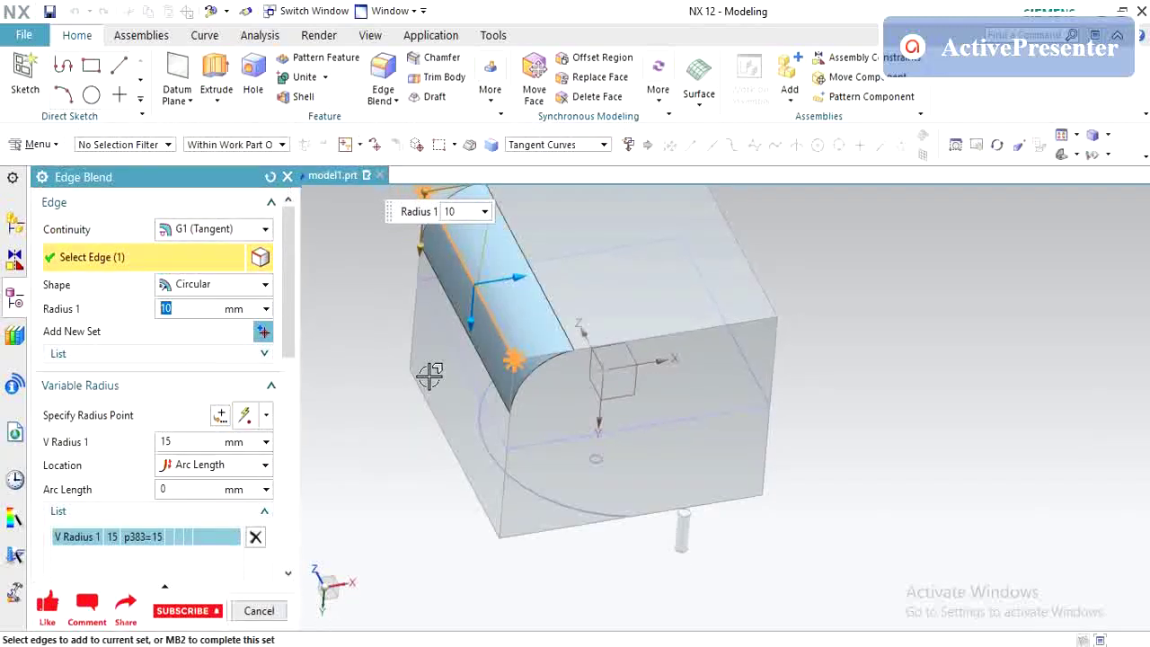
Complete the edge set and pick the top-left edge's End Point as another radius point.
{"action": "left_click", "coordinate": [263, 332]}
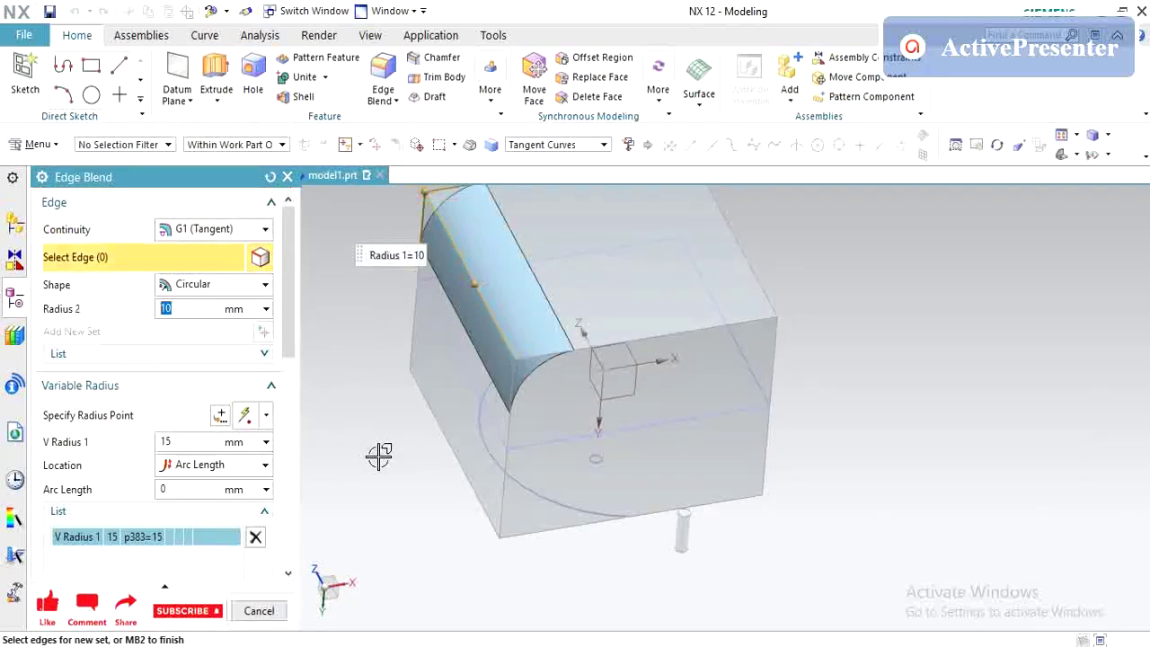
{"action": "left_click", "coordinate": [221, 416]}
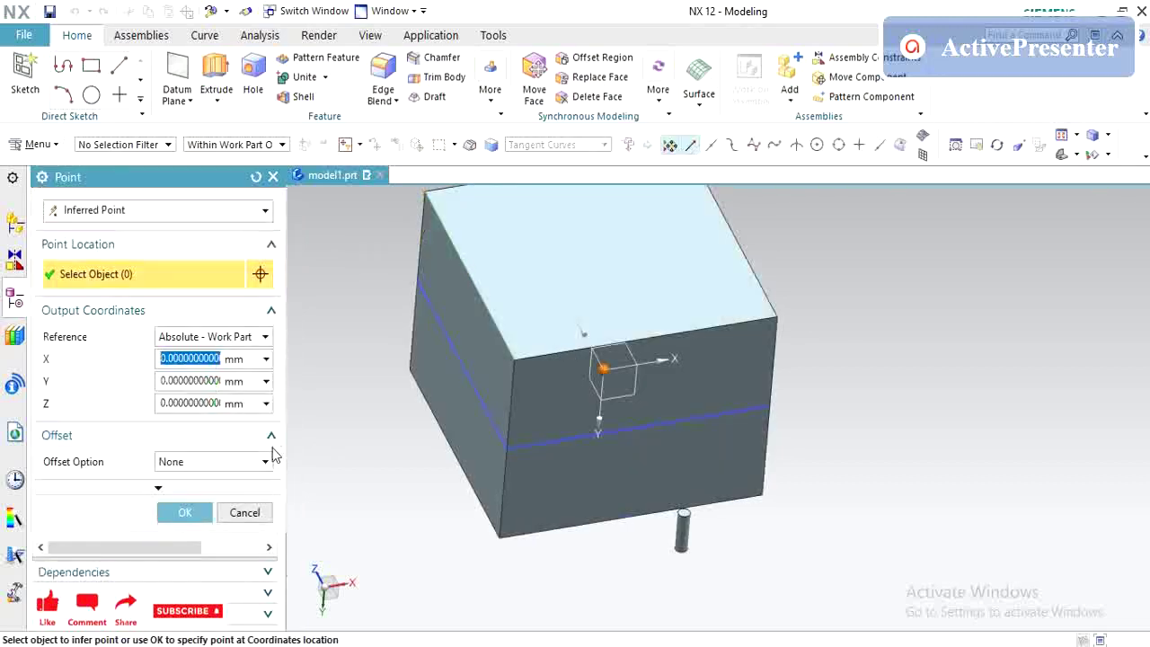
{"action": "left_click", "coordinate": [465, 258]}
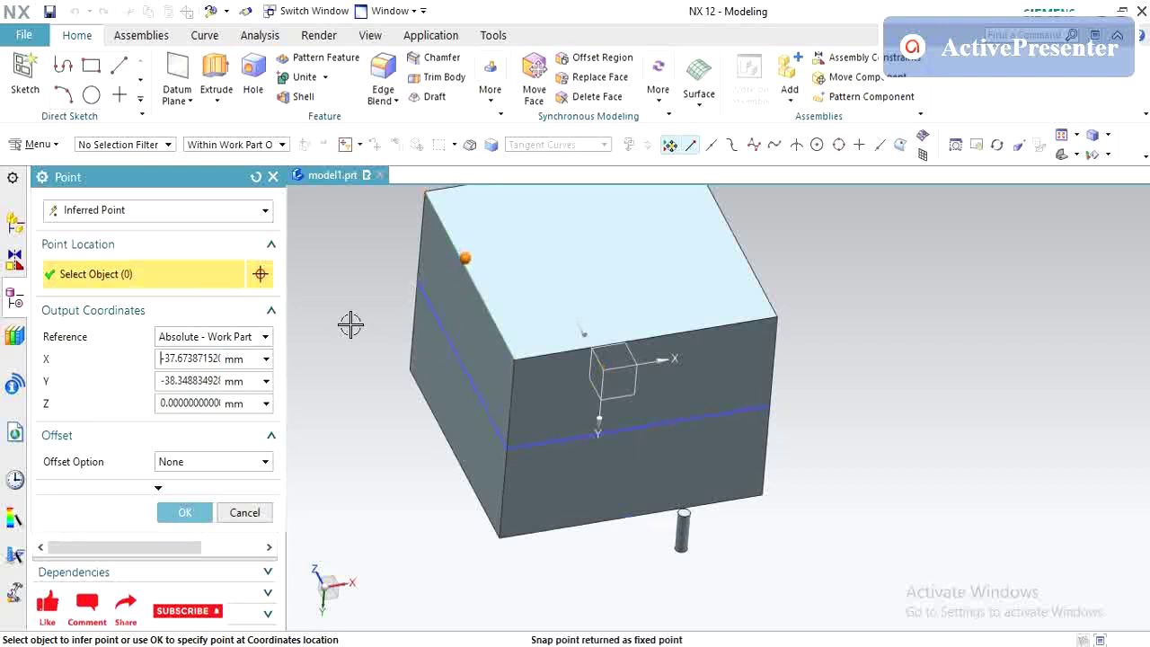
{"action": "left_click", "coordinate": [225, 206]}
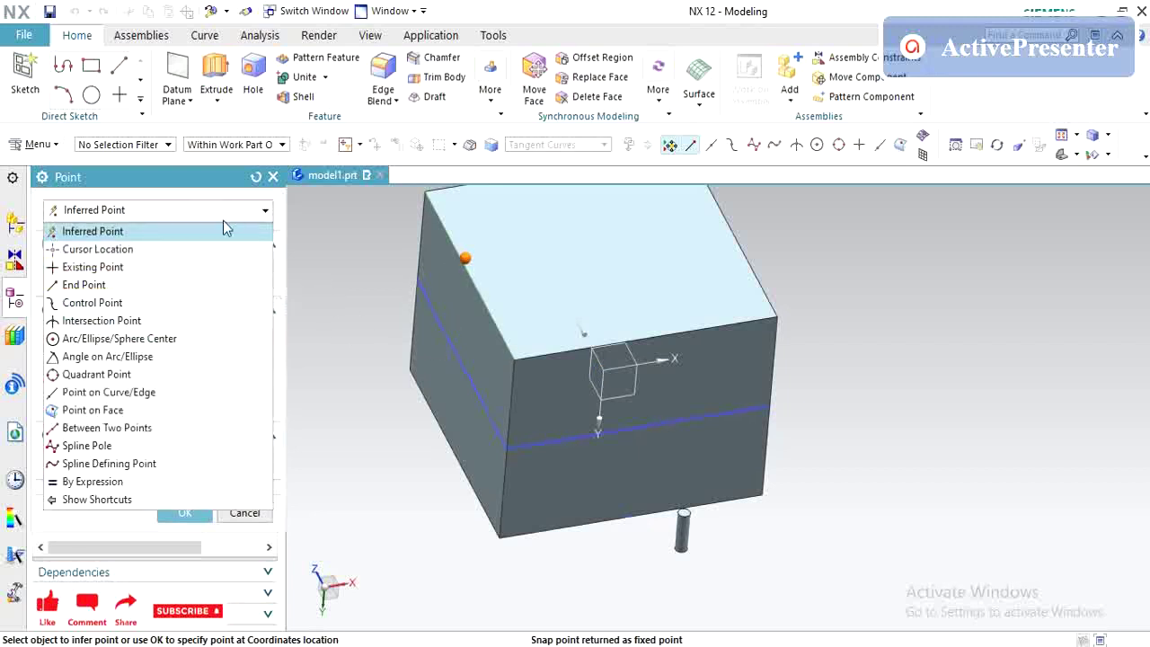
{"action": "left_click", "coordinate": [133, 286]}
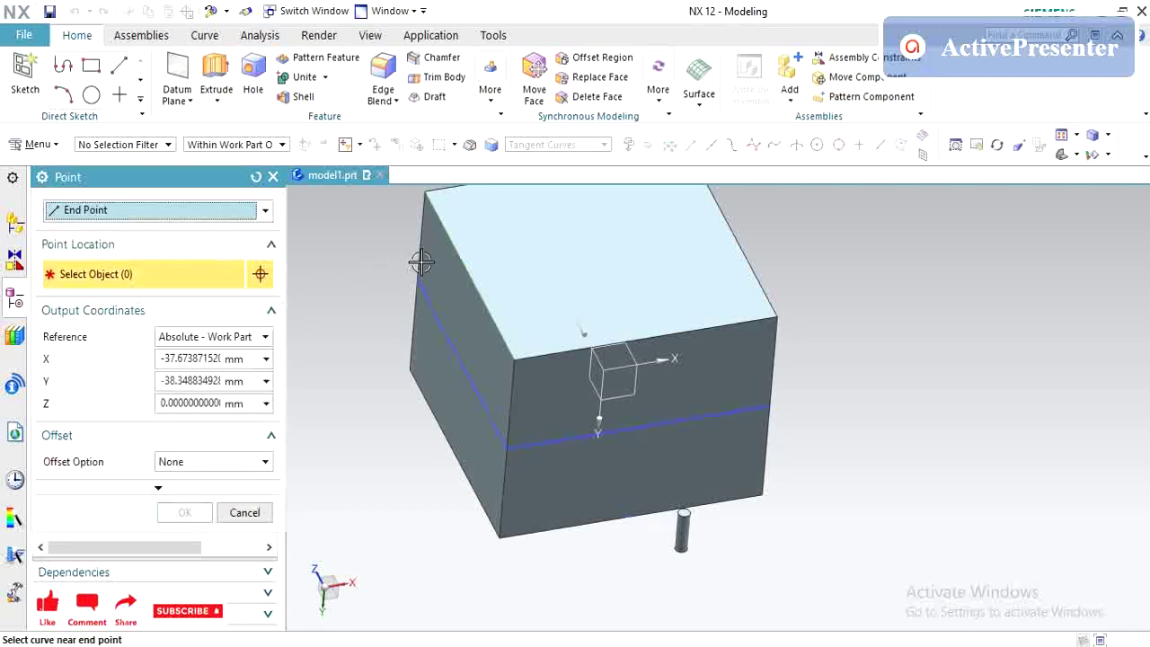
{"action": "left_click", "coordinate": [435, 220]}
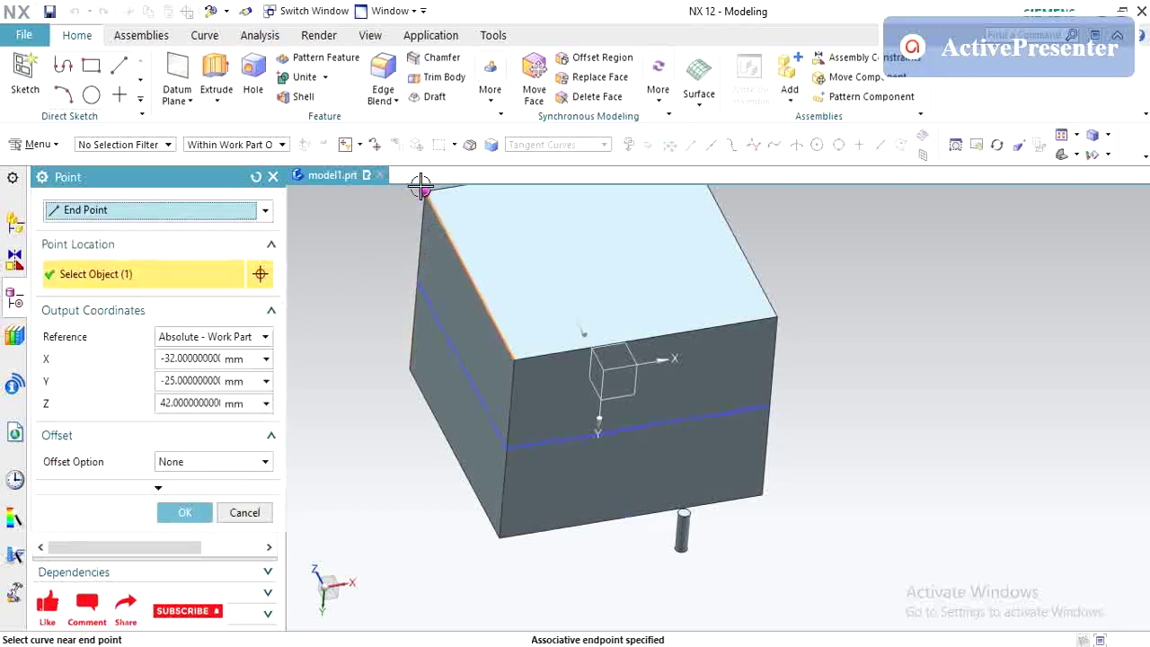
{"action": "left_click", "coordinate": [184, 512]}
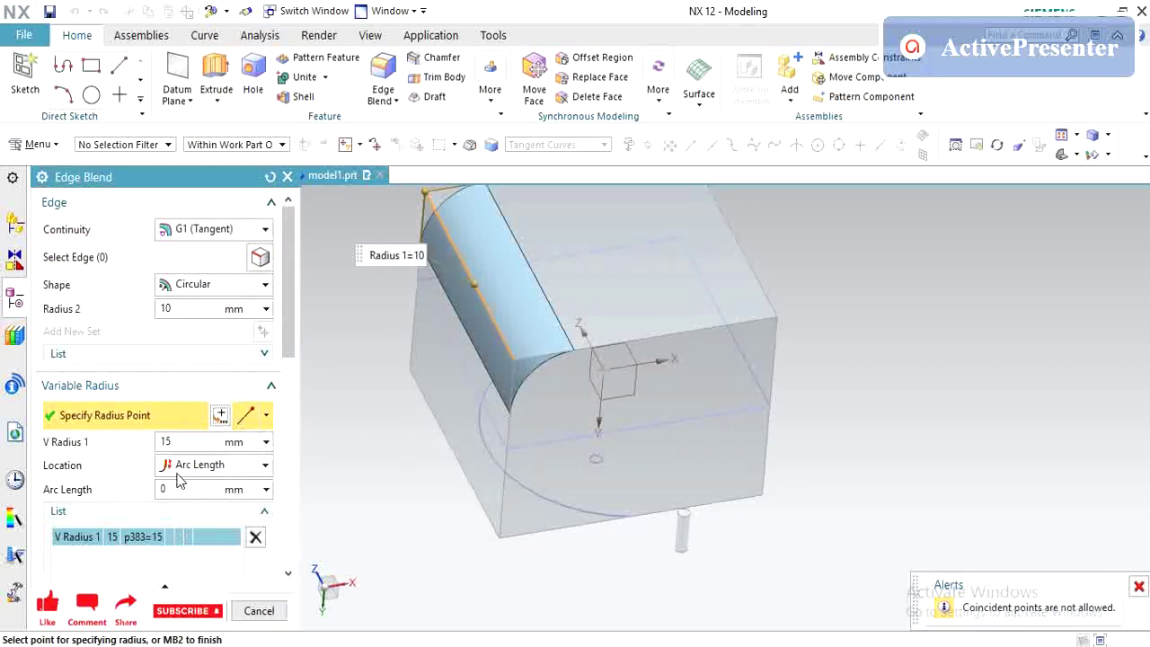
Cycle the Specify Radius Point type list, return to inferred points, and open the Point dialog.
{"action": "scroll", "coordinate": [177, 514], "scroll_direction": "down", "scroll_amount": 1}
{"action": "scroll", "coordinate": [400, 440], "scroll_direction": "down", "scroll_amount": 1}
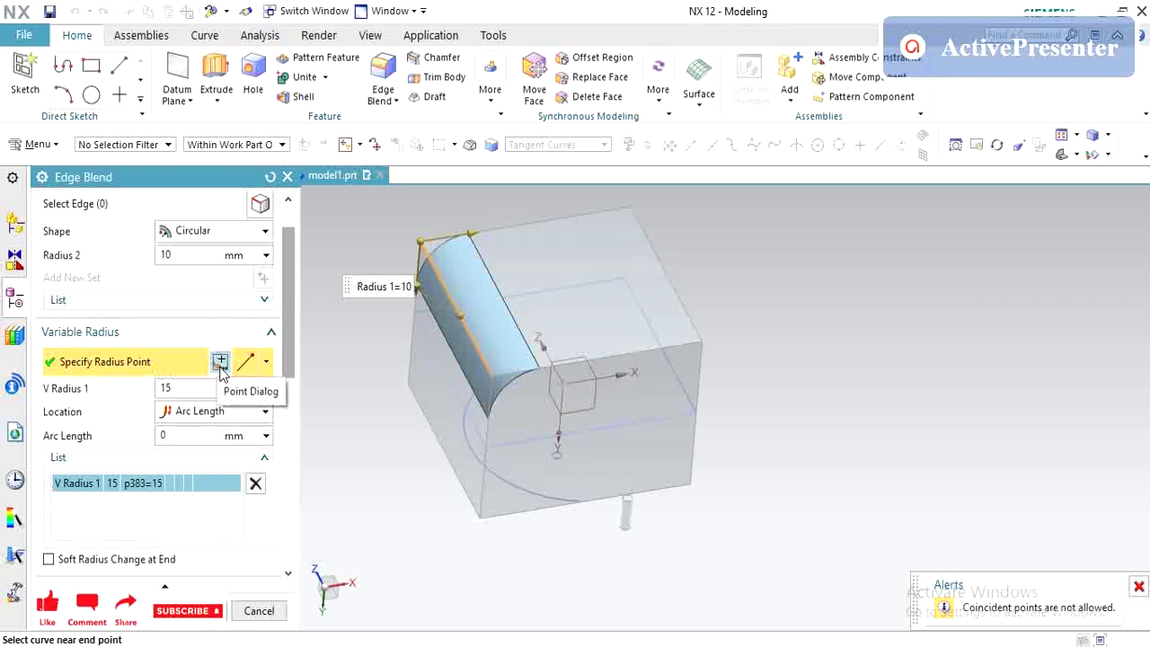
{"action": "left_click", "coordinate": [266, 361]}
{"action": "left_click", "coordinate": [264, 369]}
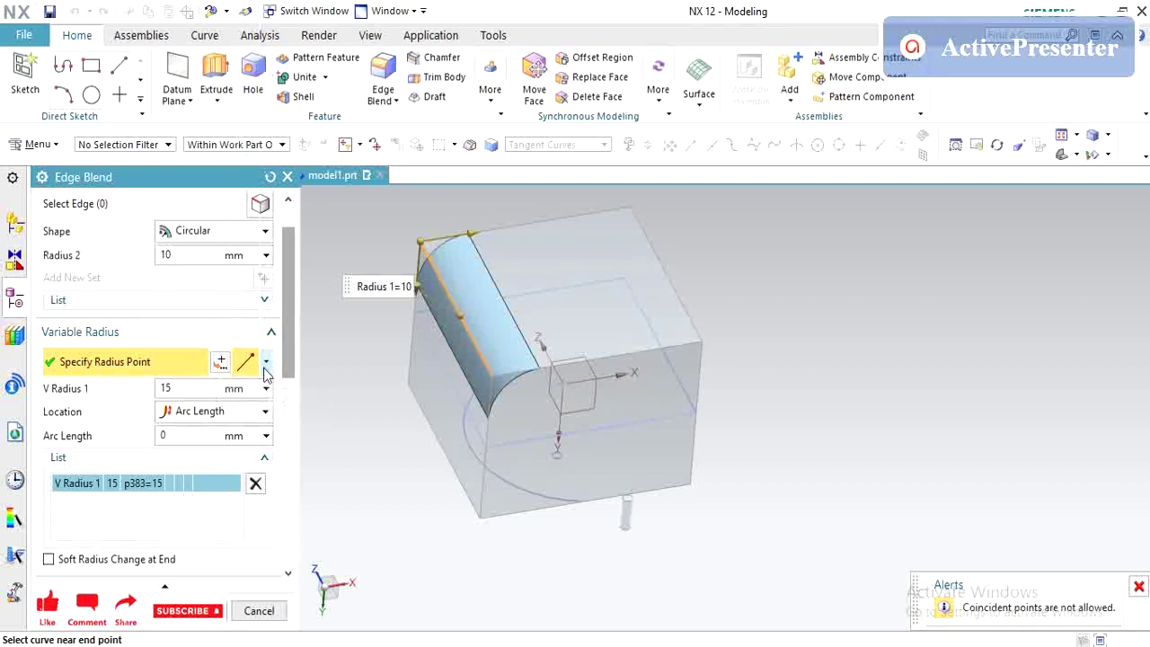
{"action": "left_click", "coordinate": [266, 365]}
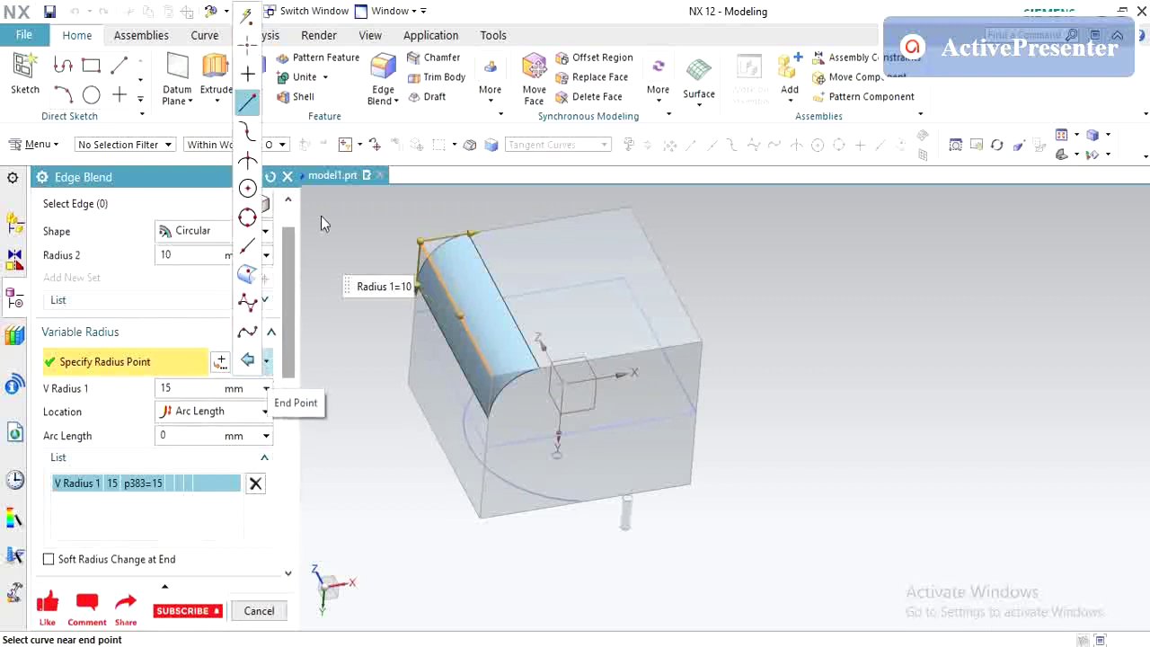
{"action": "left_click", "coordinate": [247, 16]}
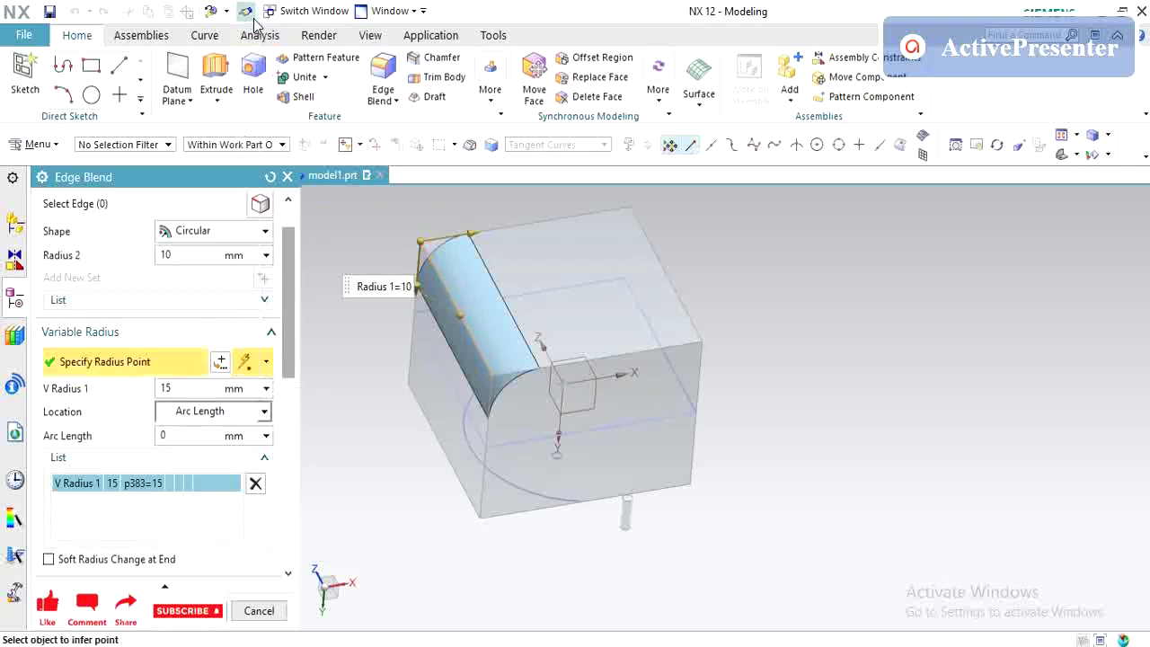
{"action": "left_click", "coordinate": [220, 363]}
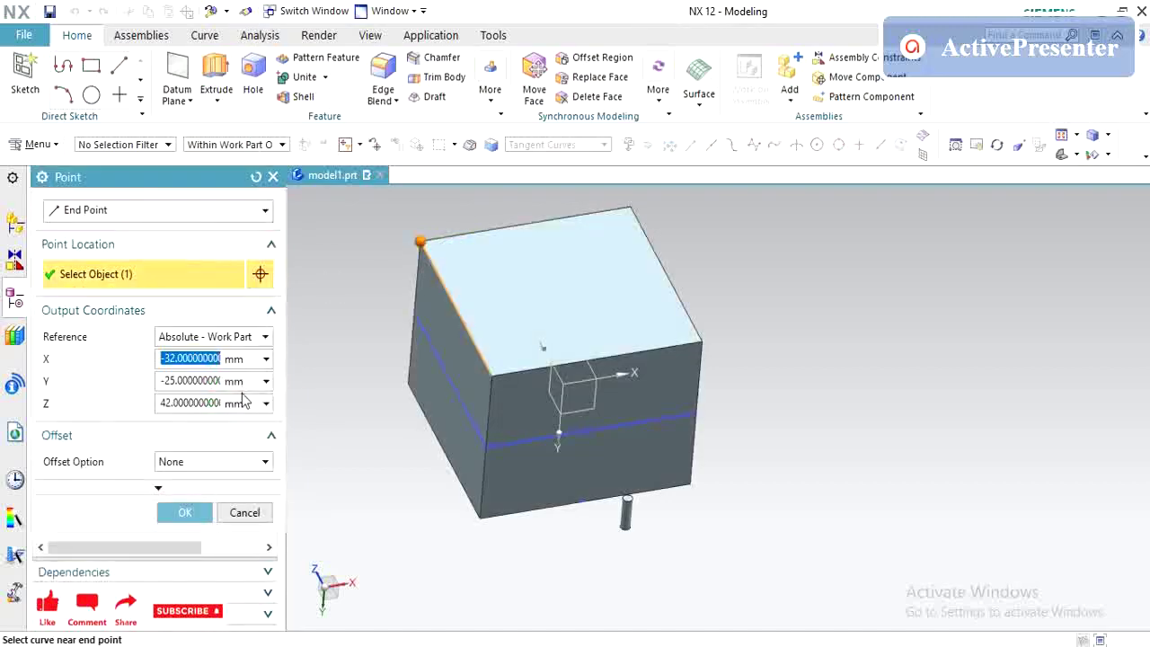
Choose Point on Curve/Edge on the blended edge, measured from the Start Point.
{"action": "left_click", "coordinate": [147, 217]}
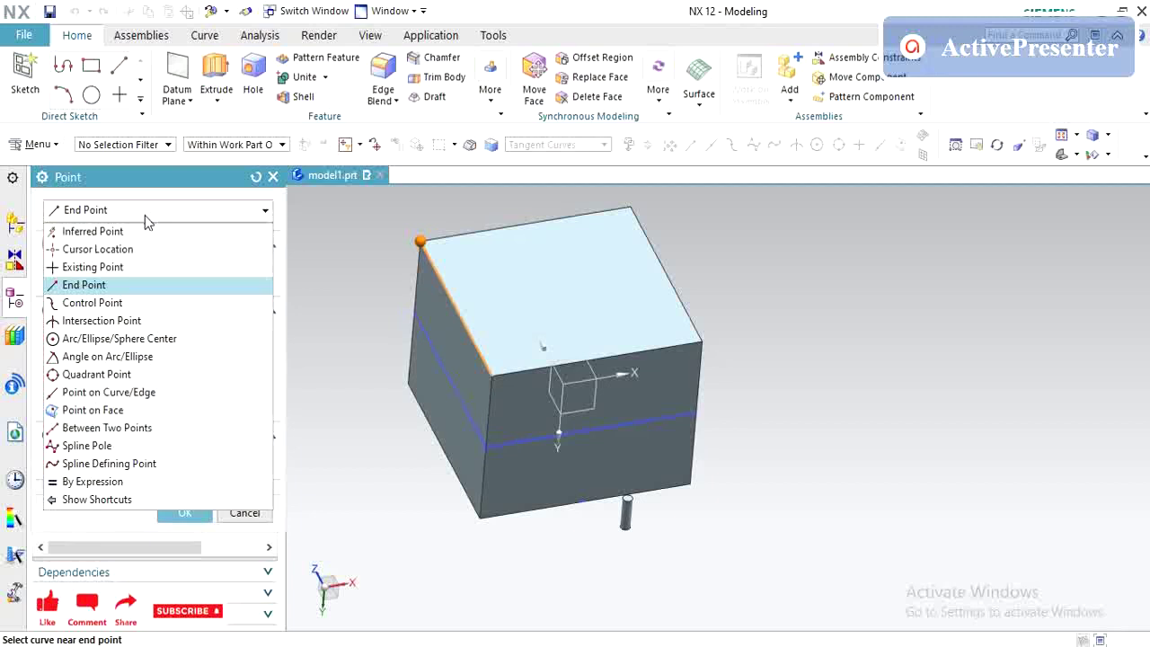
{"action": "left_click", "coordinate": [146, 392]}
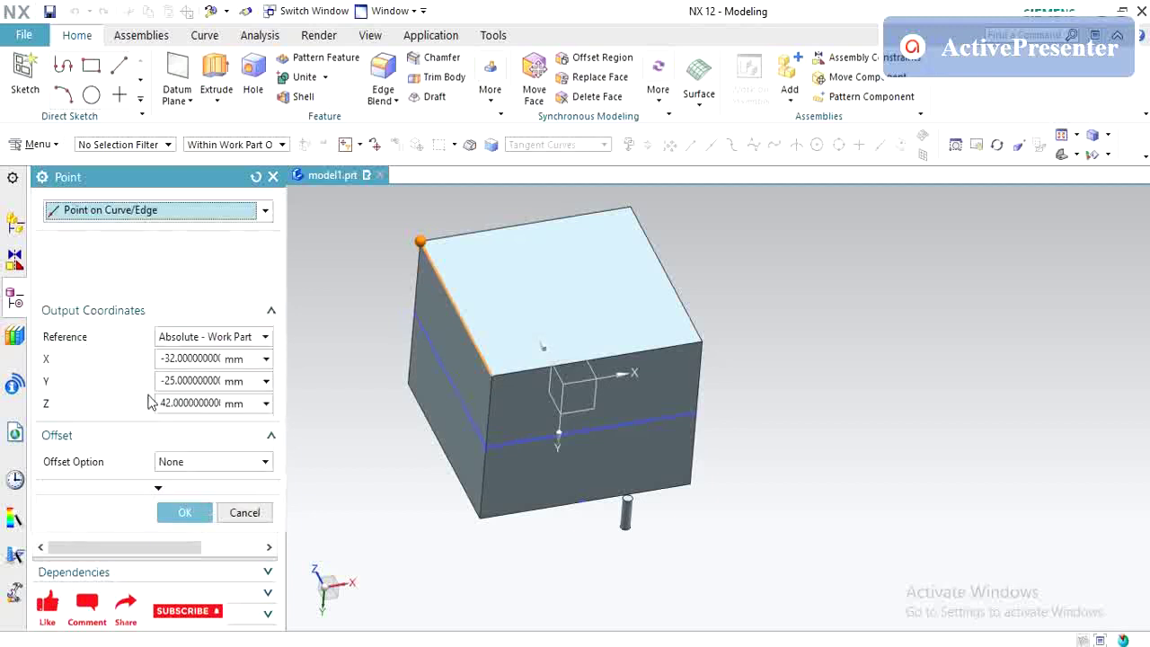
{"action": "left_click", "coordinate": [448, 293]}
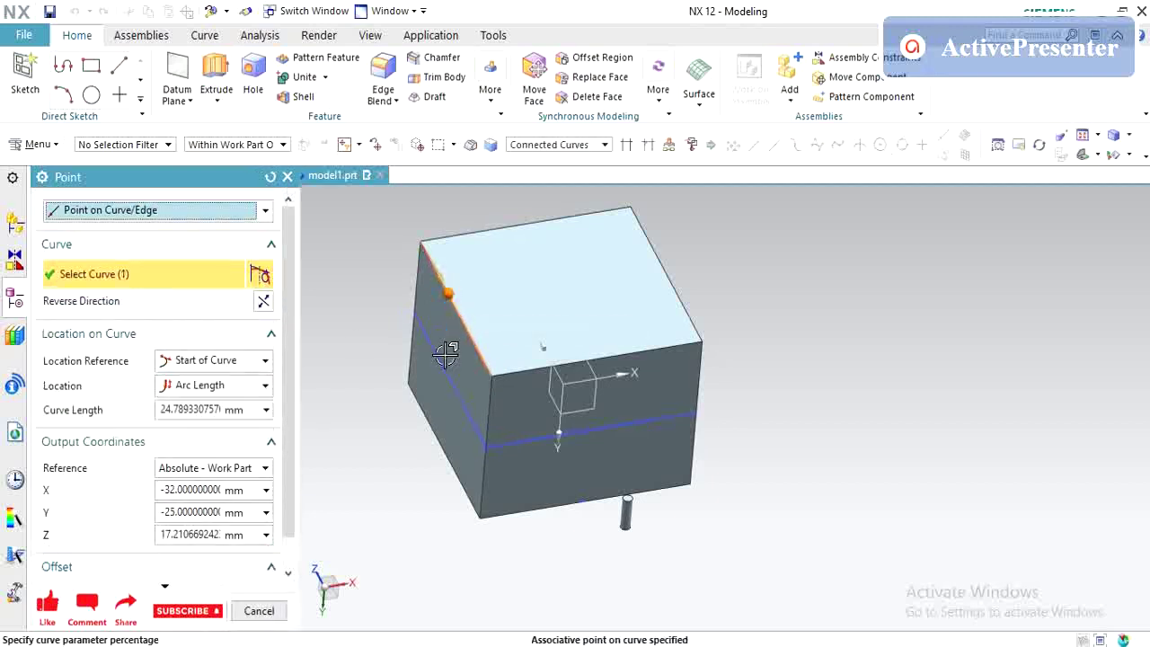
{"action": "left_click", "coordinate": [225, 364]}
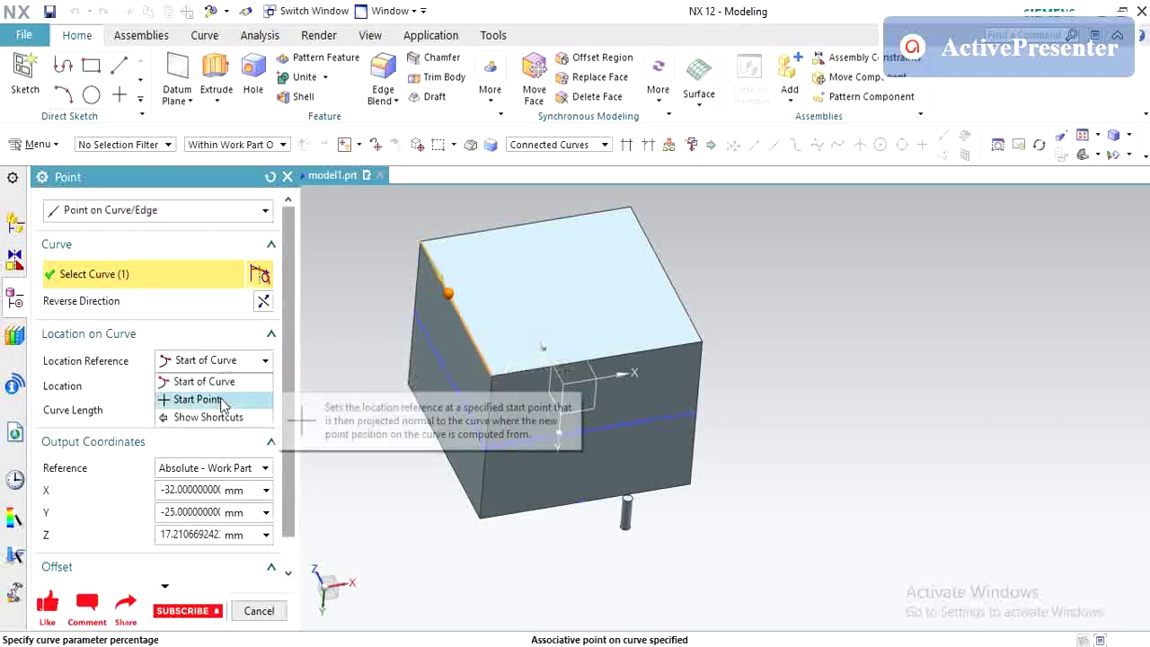
{"action": "left_click", "coordinate": [229, 399]}
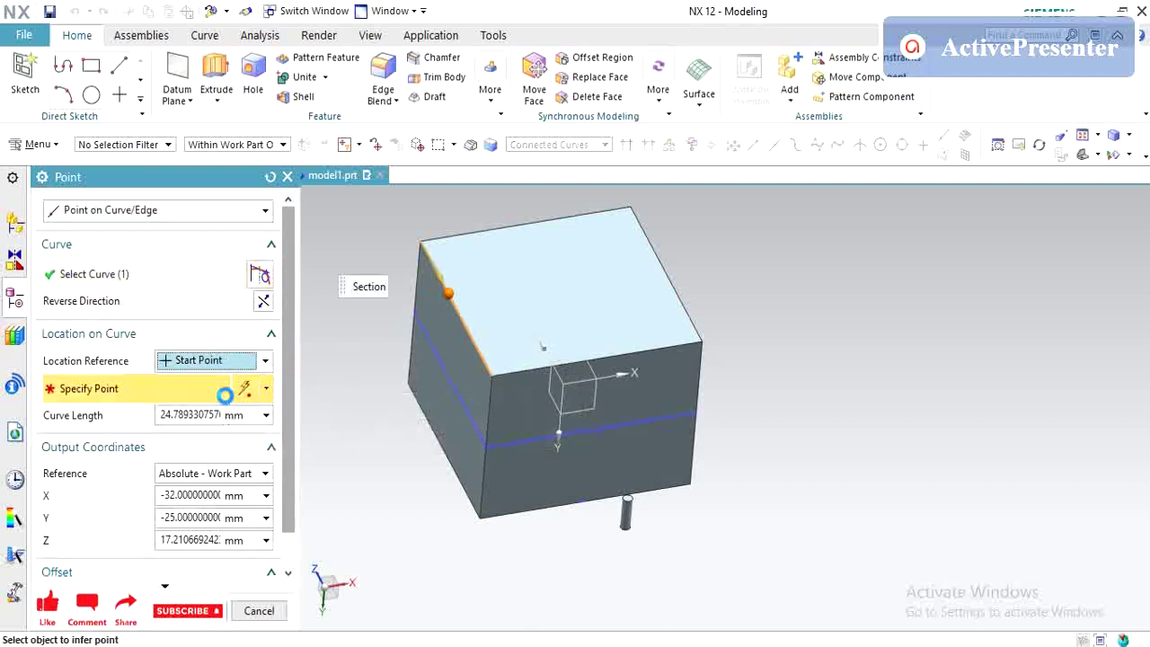
Enter the curve length, pick the edge's lower end, and confirm it as V Radius 2.
{"action": "left_click", "coordinate": [222, 345]}
{"action": "left_click", "coordinate": [220, 380]}
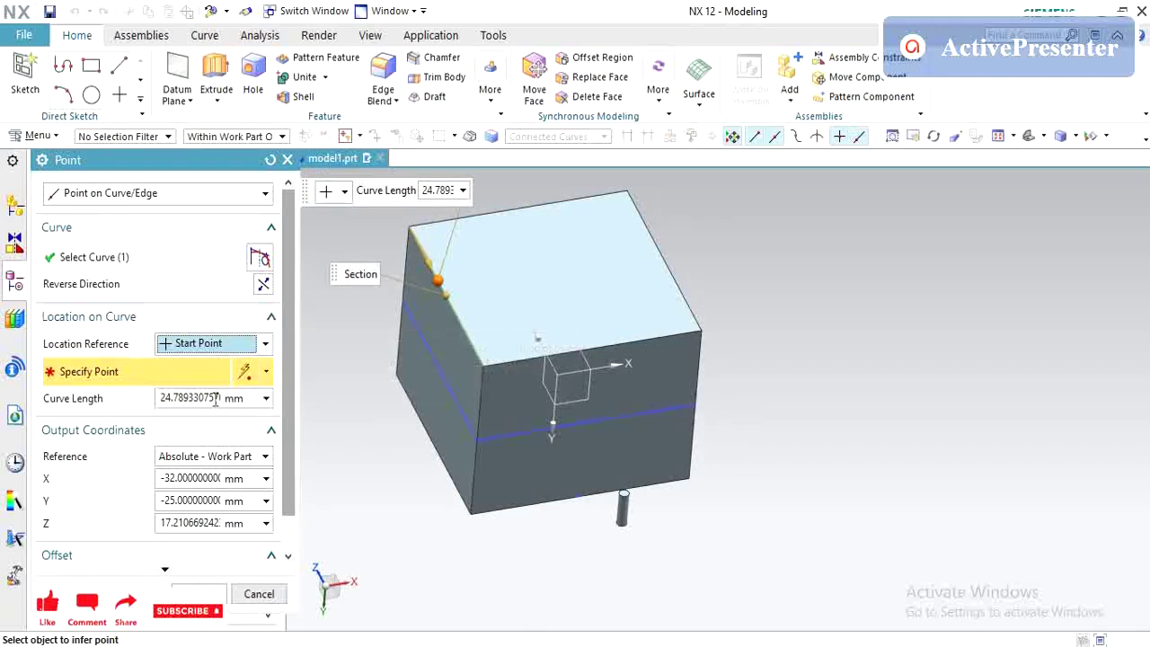
{"action": "double_click", "coordinate": [164, 400]}
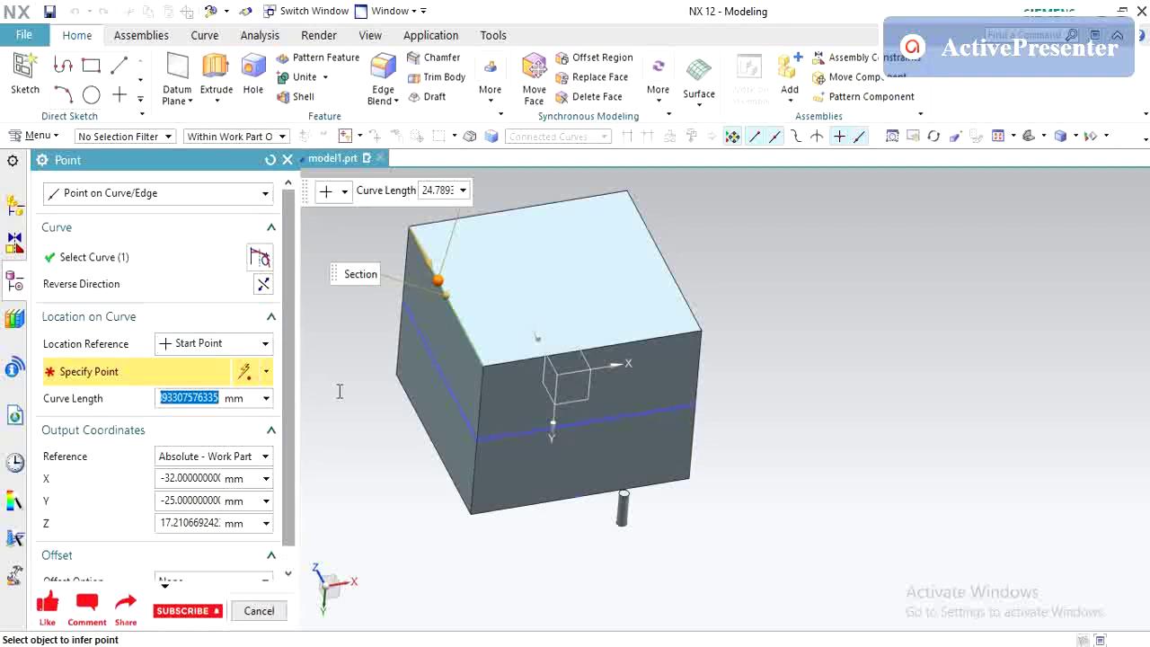
{"action": "type", "text": "10"}
{"action": "key", "text": "Return"}
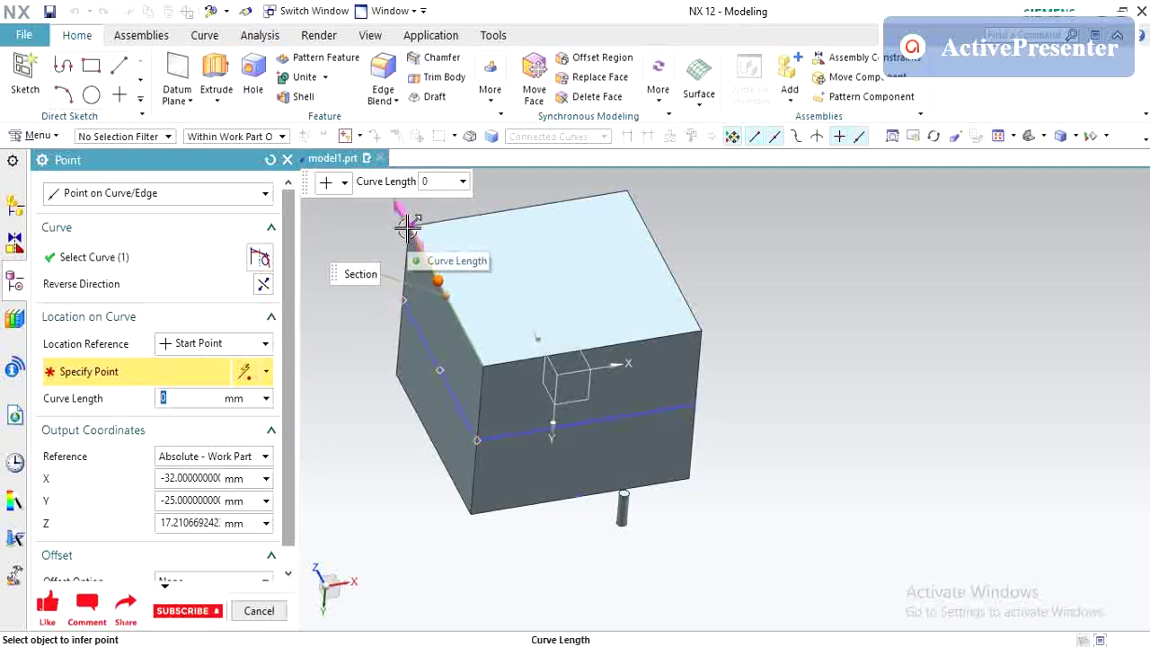
{"action": "left_click", "coordinate": [485, 367]}
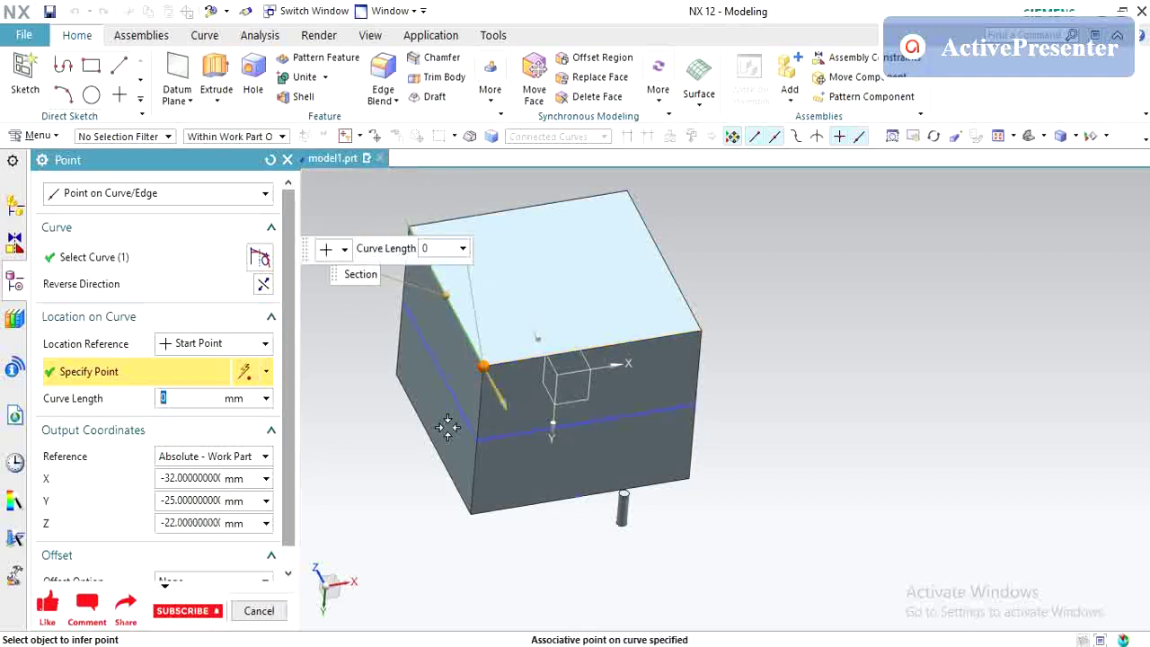
{"action": "middle_click", "coordinate": [537, 337]}
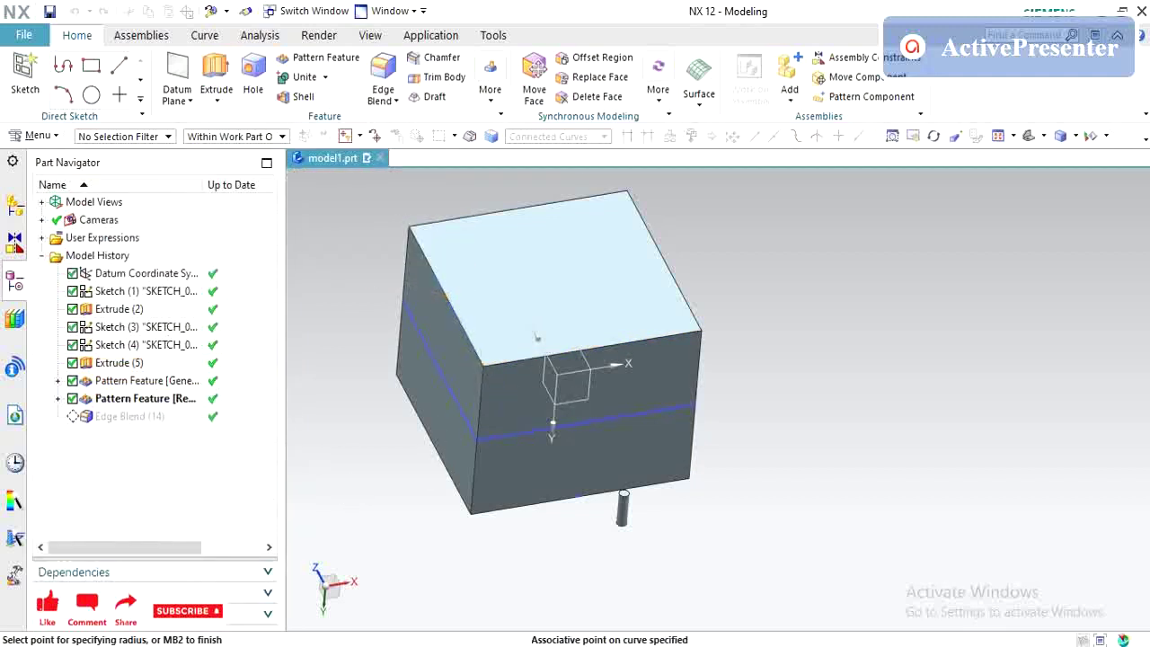
{"action": "left_click", "coordinate": [476, 396]}
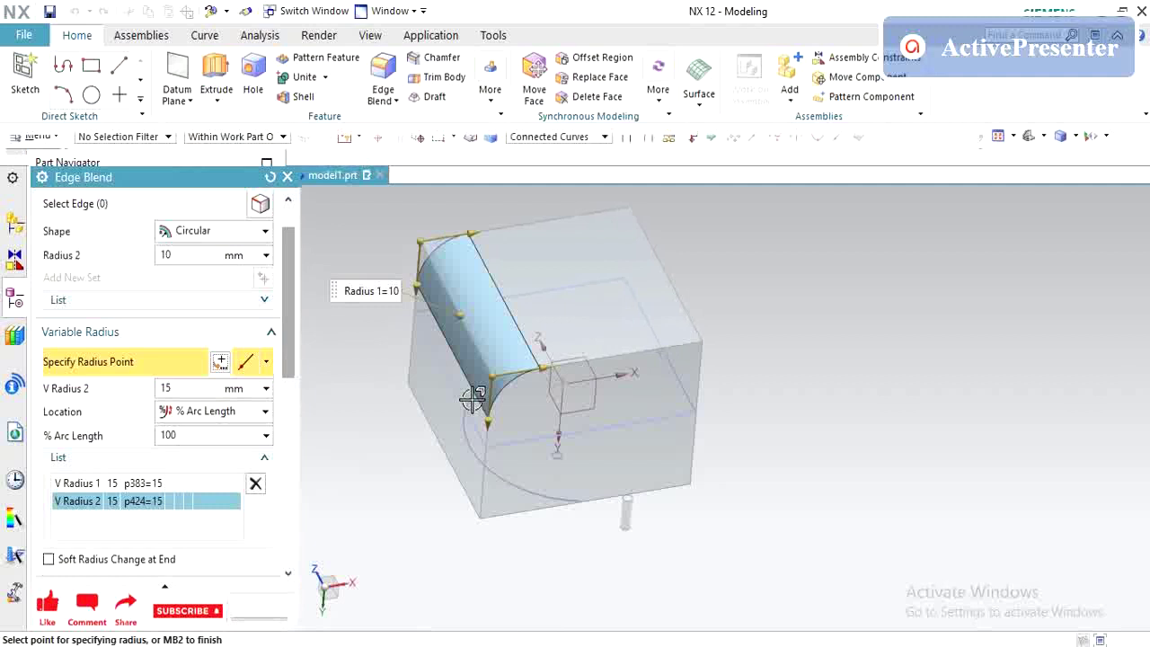
Set V Radius 2 to 10 mm and create the variable-radius blend as Edge Blend (14).
{"action": "left_click", "coordinate": [148, 483]}
{"action": "left_click", "coordinate": [158, 503]}
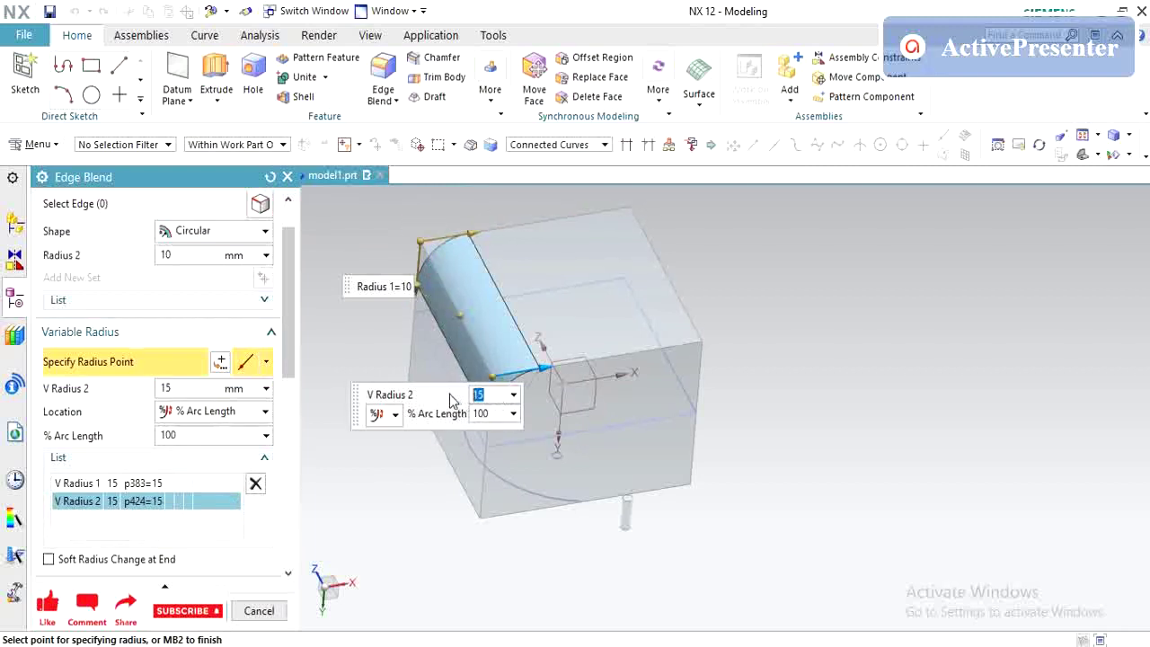
{"action": "type", "text": "10"}
{"action": "key", "text": "Return"}
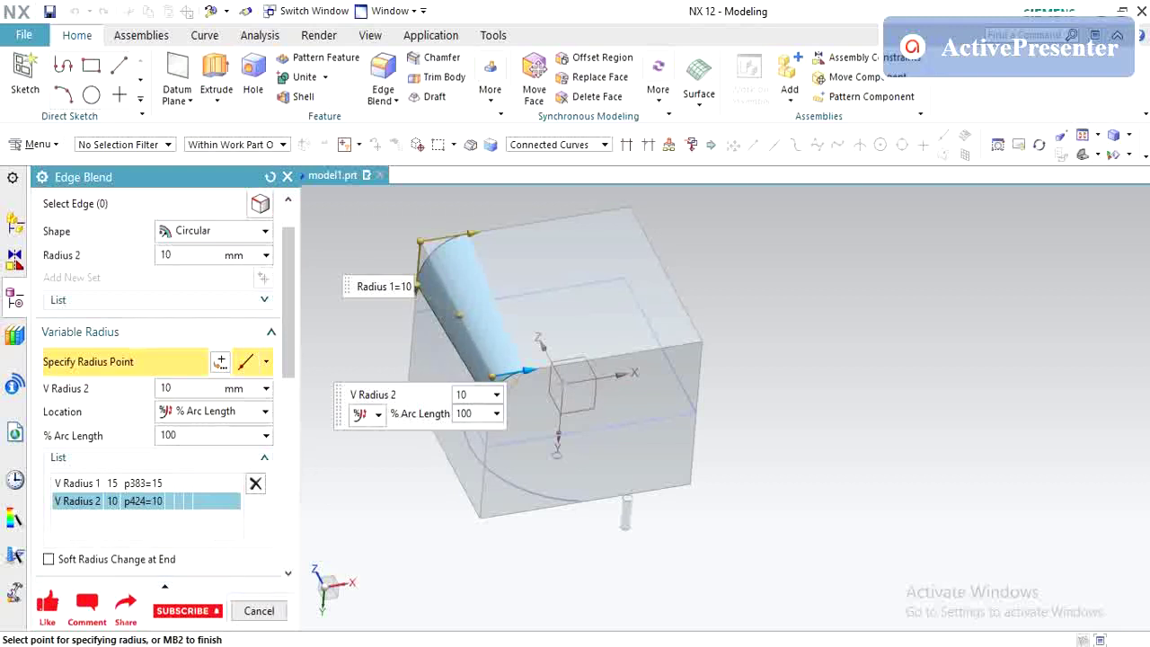
{"action": "left_click", "coordinate": [166, 610]}
{"action": "middle_click_drag", "start_coordinate": [539, 382], "coordinate": [530, 388]}
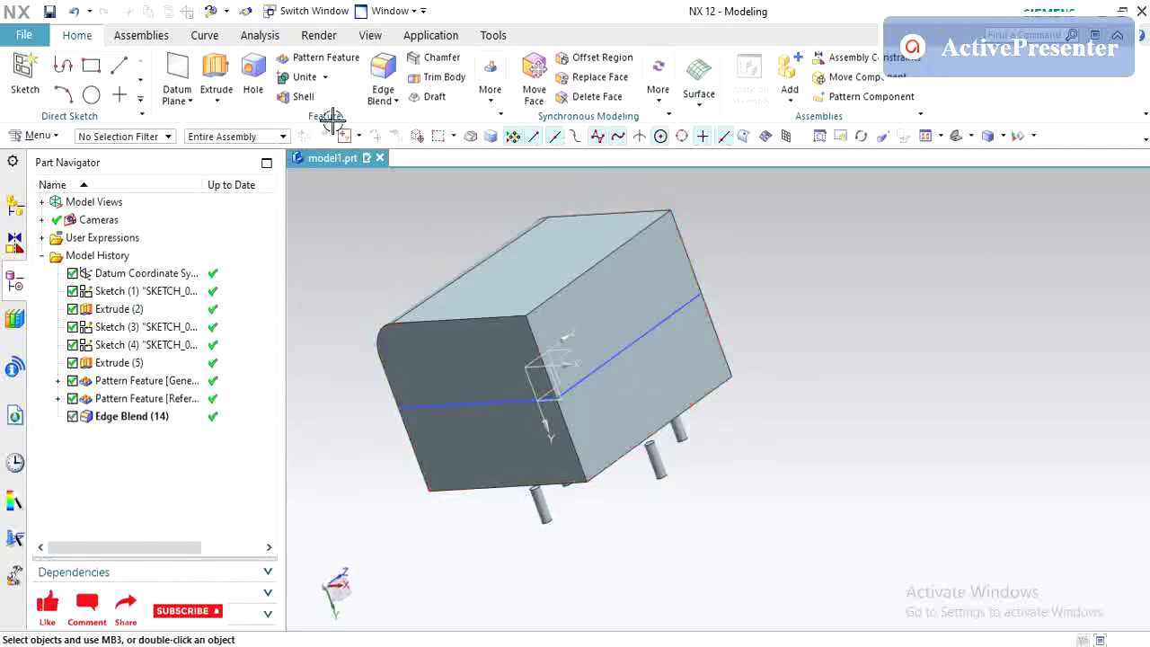
Start a new edge blend on the vertical front edge, top edge and left face's edge chain.
{"action": "left_click", "coordinate": [382, 73]}
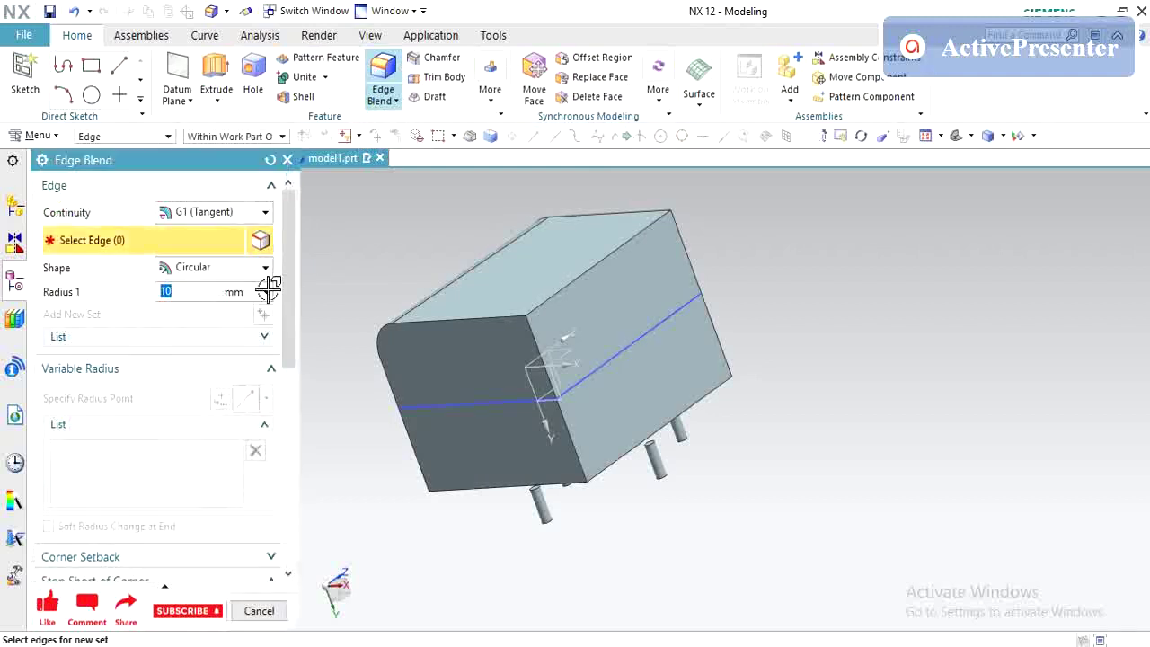
{"action": "left_click", "coordinate": [541, 346]}
{"action": "left_click", "coordinate": [553, 307]}
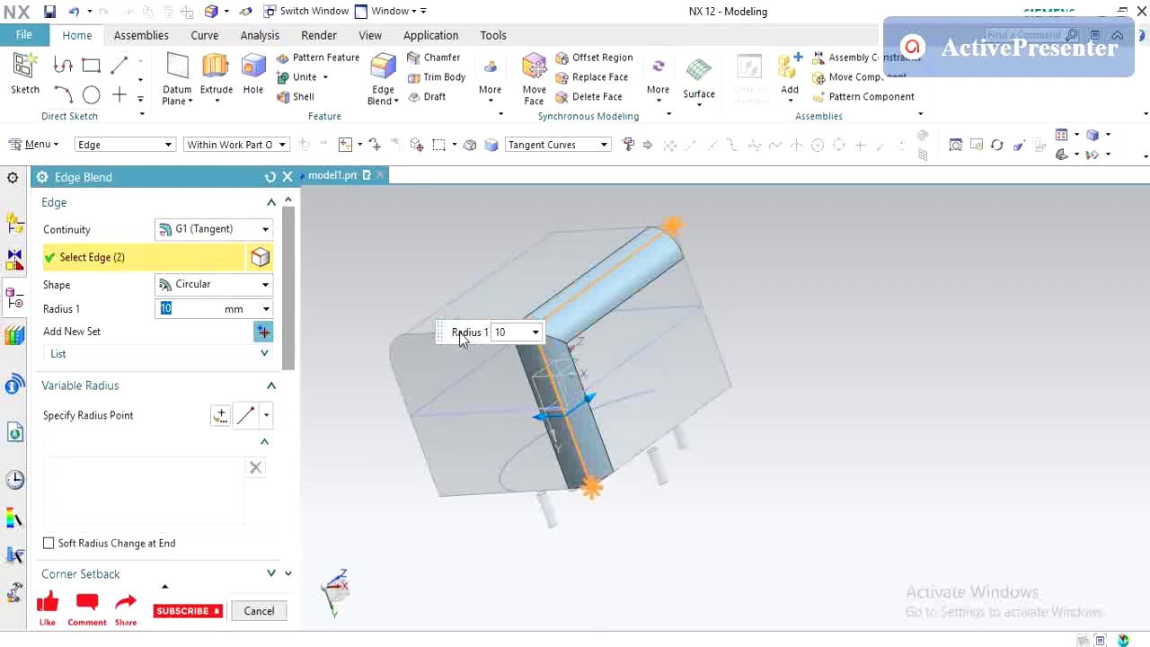
{"action": "left_click", "coordinate": [430, 331]}
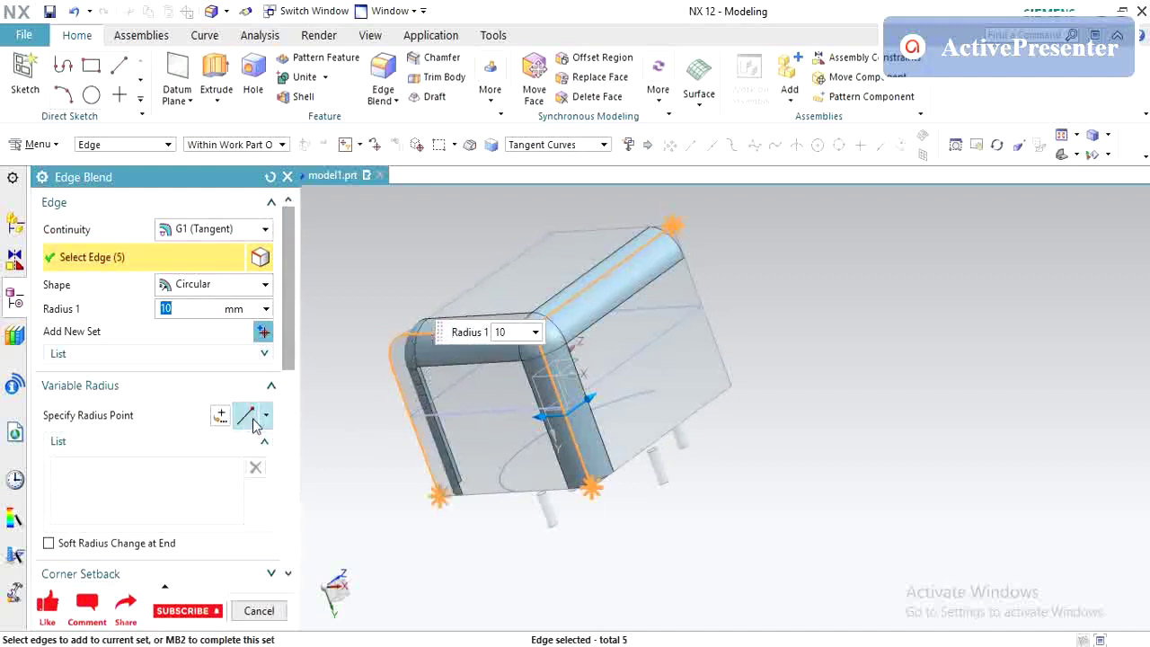
{"action": "scroll", "coordinate": [103, 436], "scroll_direction": "down", "scroll_amount": 3}
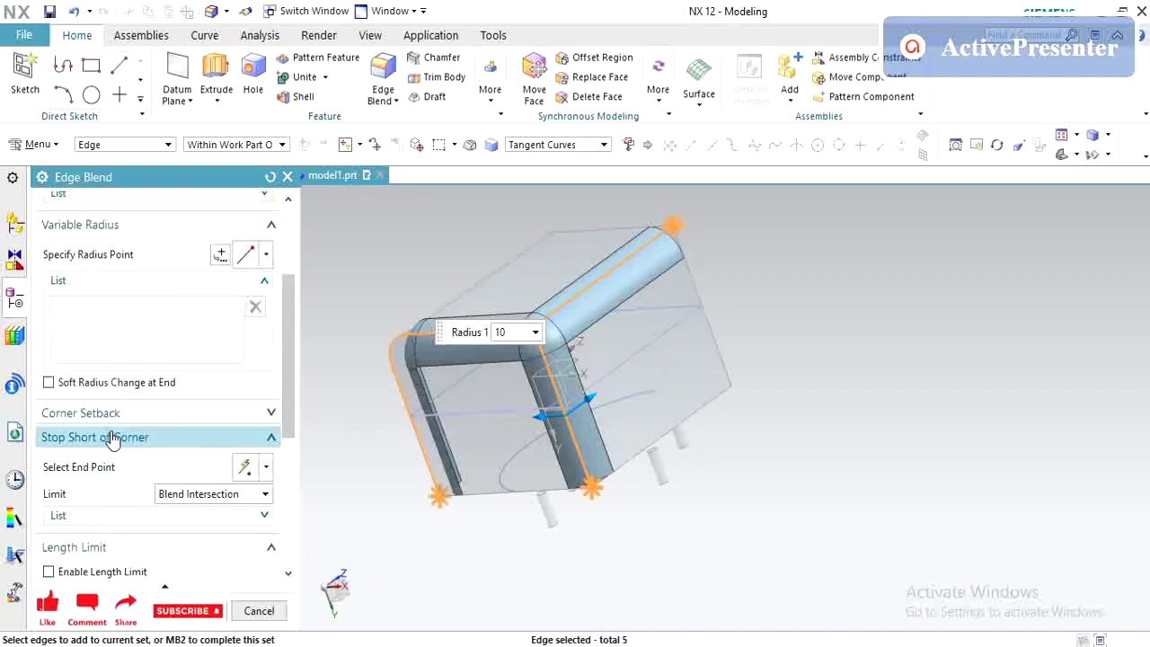
Add a corner setback point where the three blends meet, with all three setbacks at 10 mm.
{"action": "left_click", "coordinate": [125, 414]}
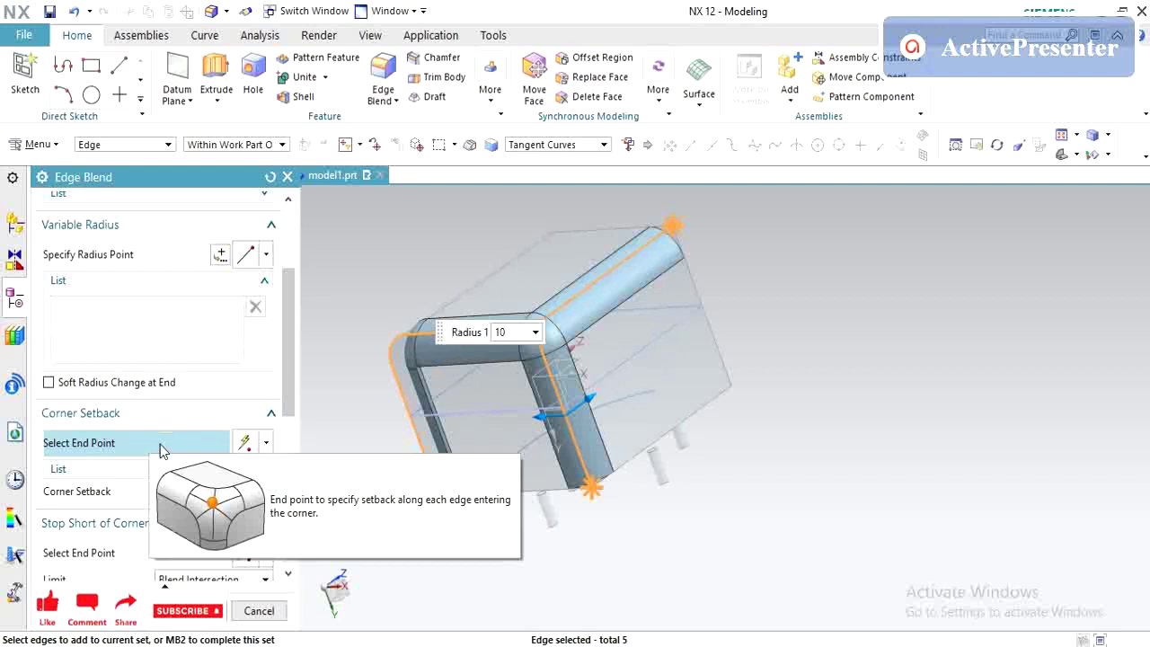
{"action": "scroll", "coordinate": [550, 351], "scroll_direction": "down", "scroll_amount": 2}
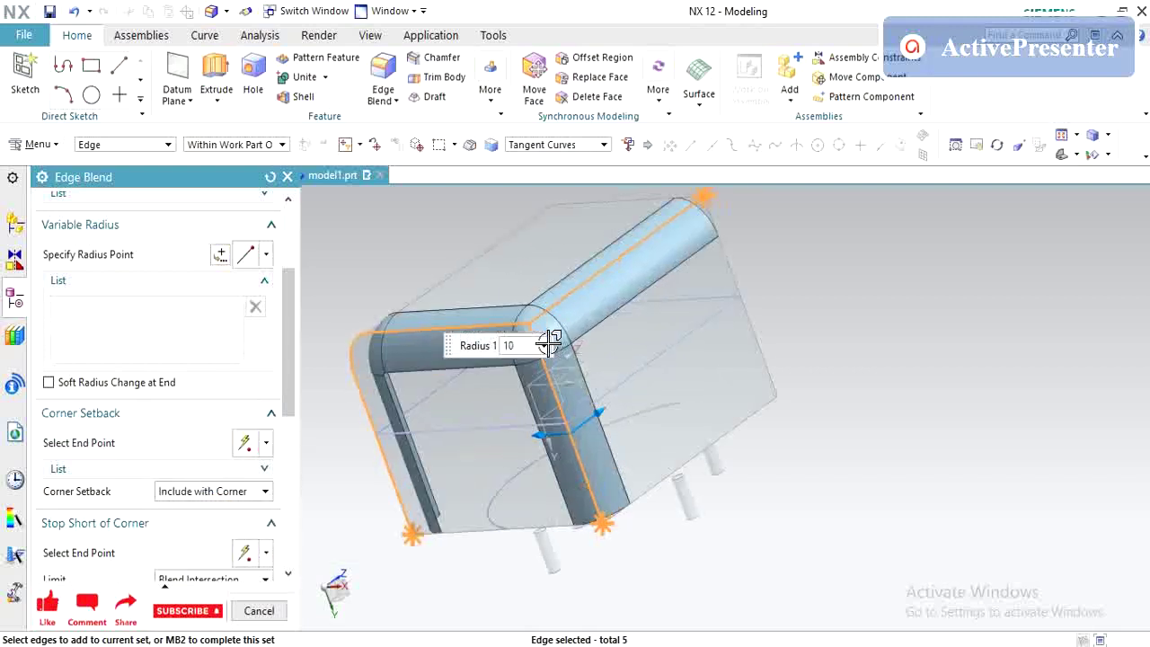
{"action": "scroll", "coordinate": [549, 351], "scroll_direction": "down", "scroll_amount": 2}
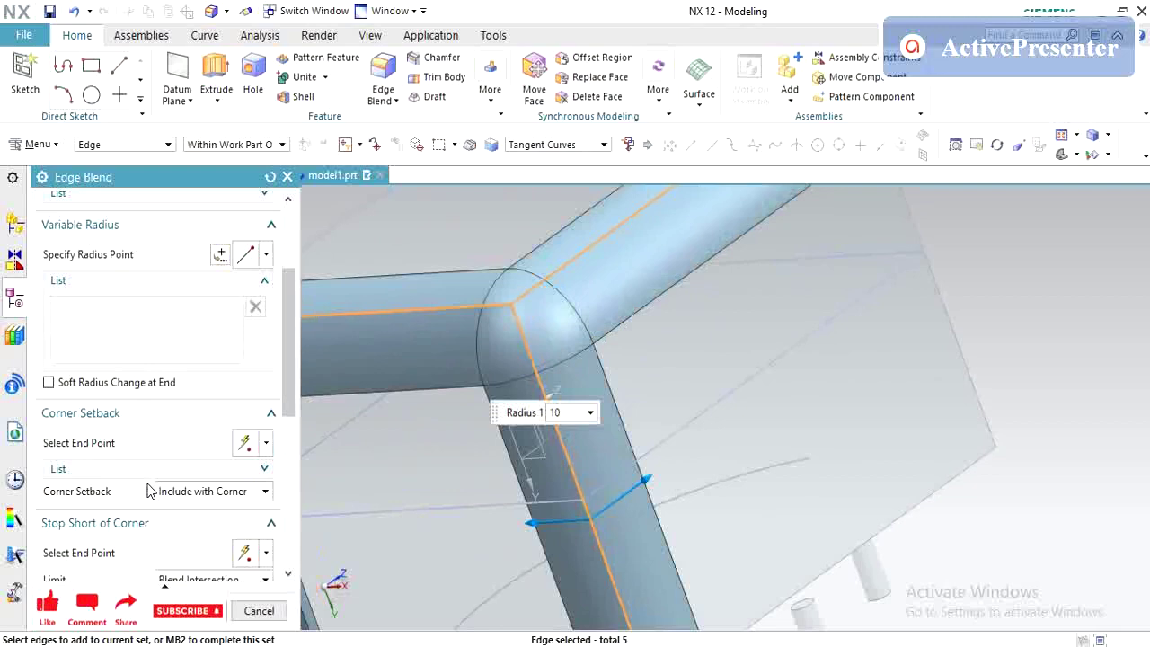
{"action": "left_click", "coordinate": [130, 446]}
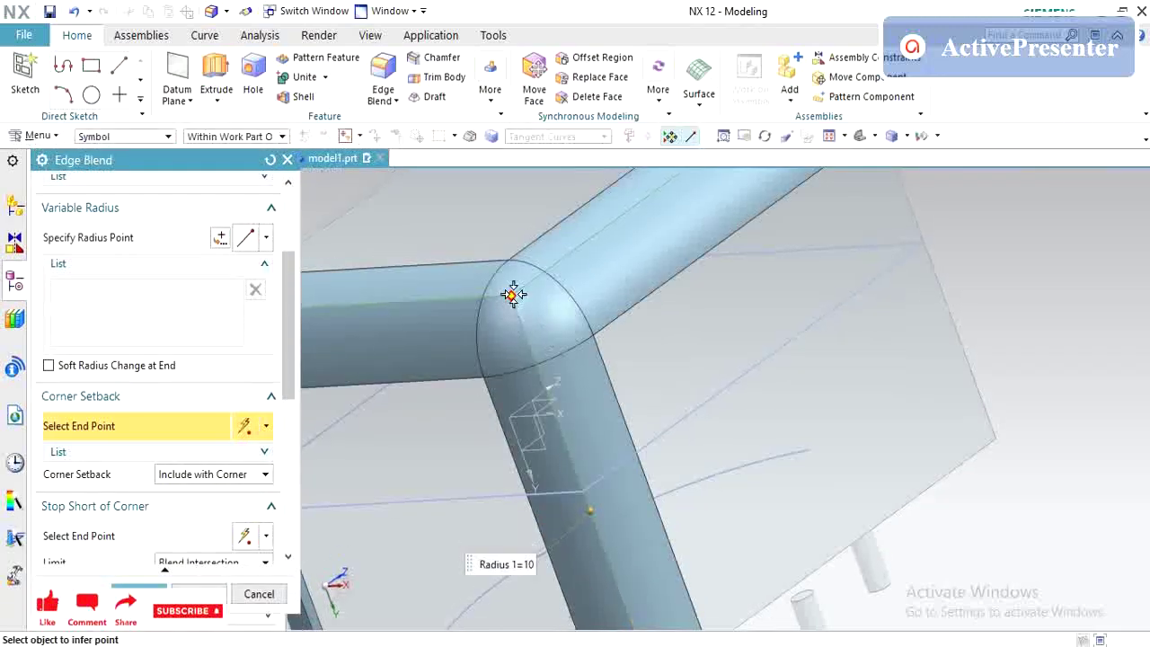
{"action": "left_click", "coordinate": [513, 292]}
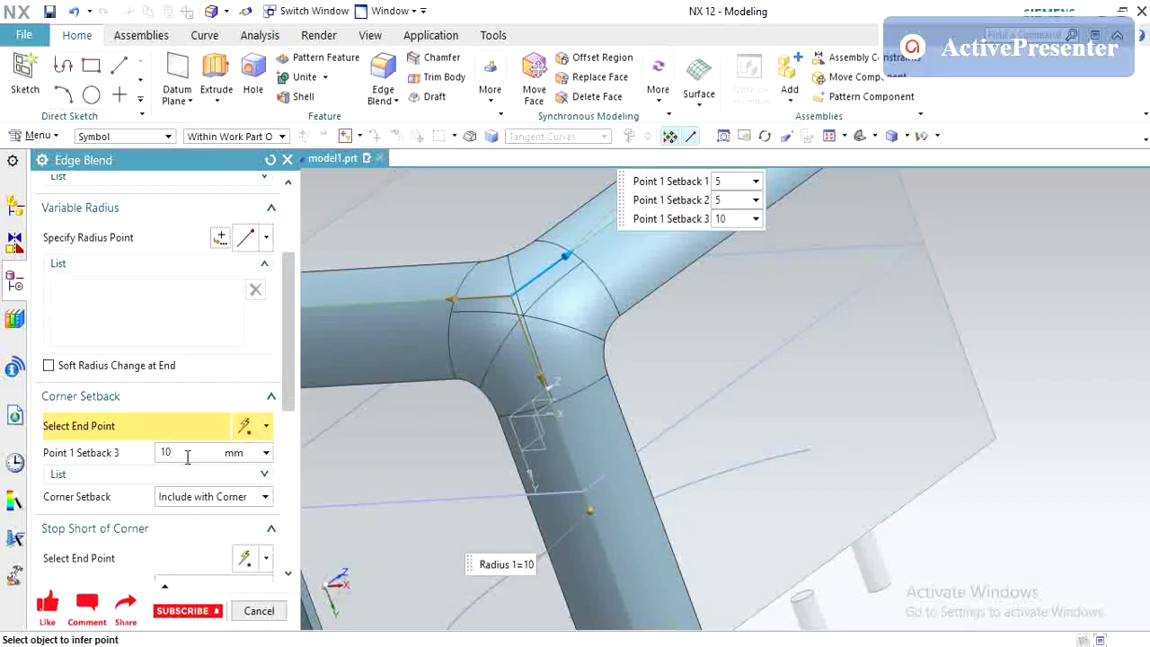
{"action": "double_click", "coordinate": [185, 456]}
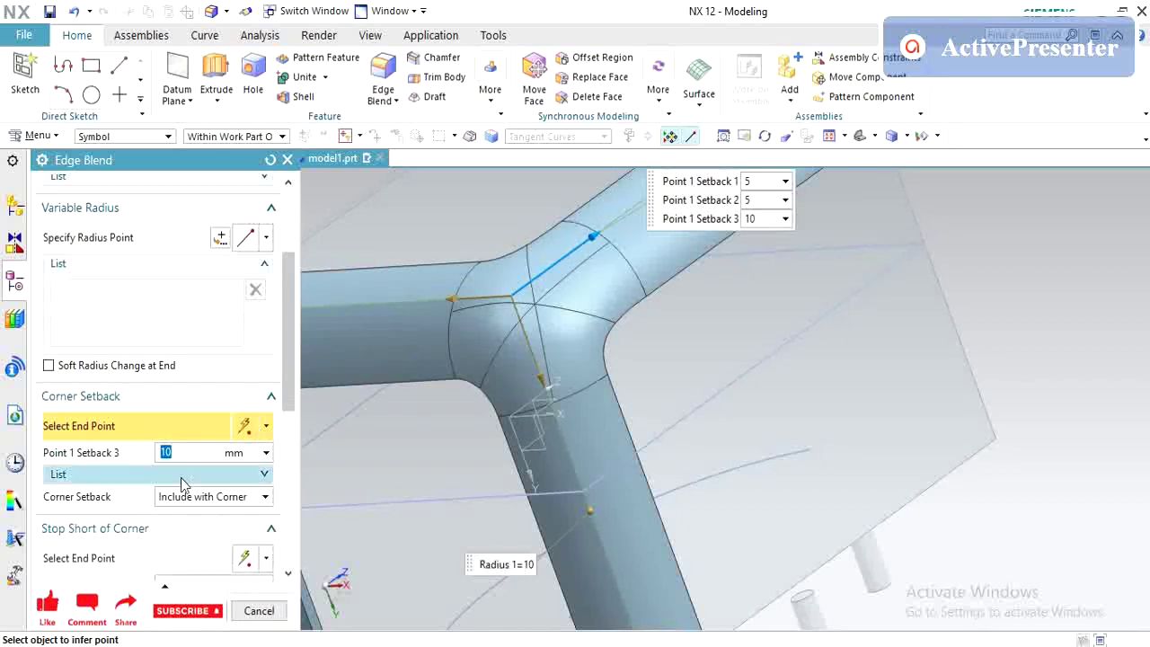
{"action": "left_click", "coordinate": [177, 477]}
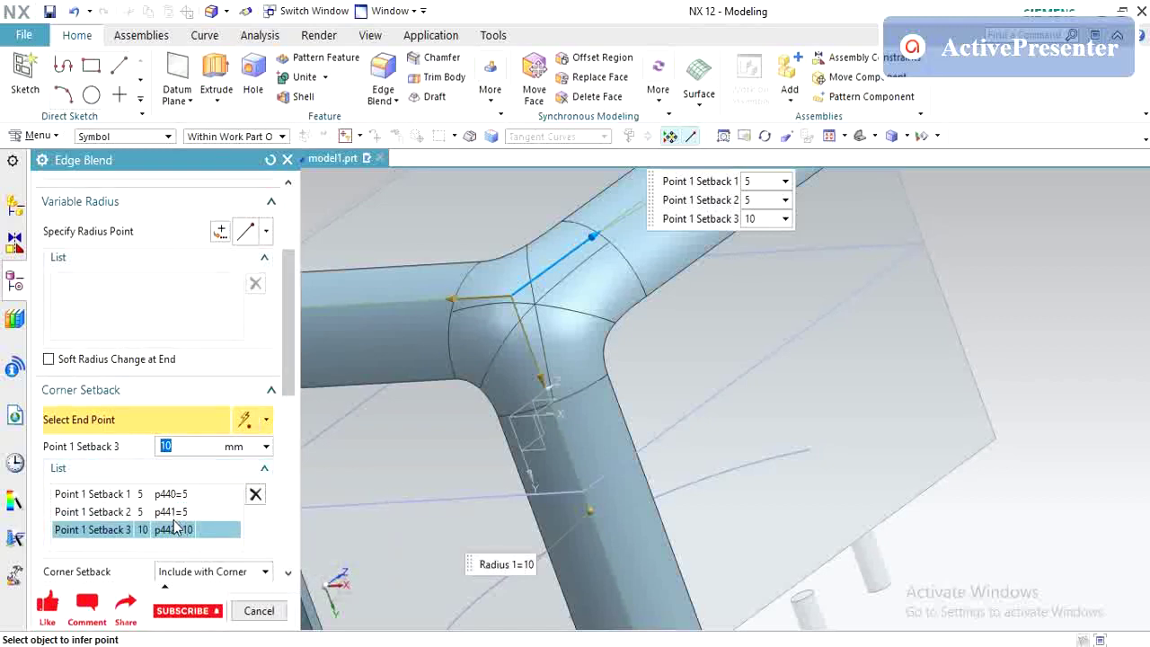
{"action": "left_click", "coordinate": [179, 513]}
{"action": "type", "text": "10"}
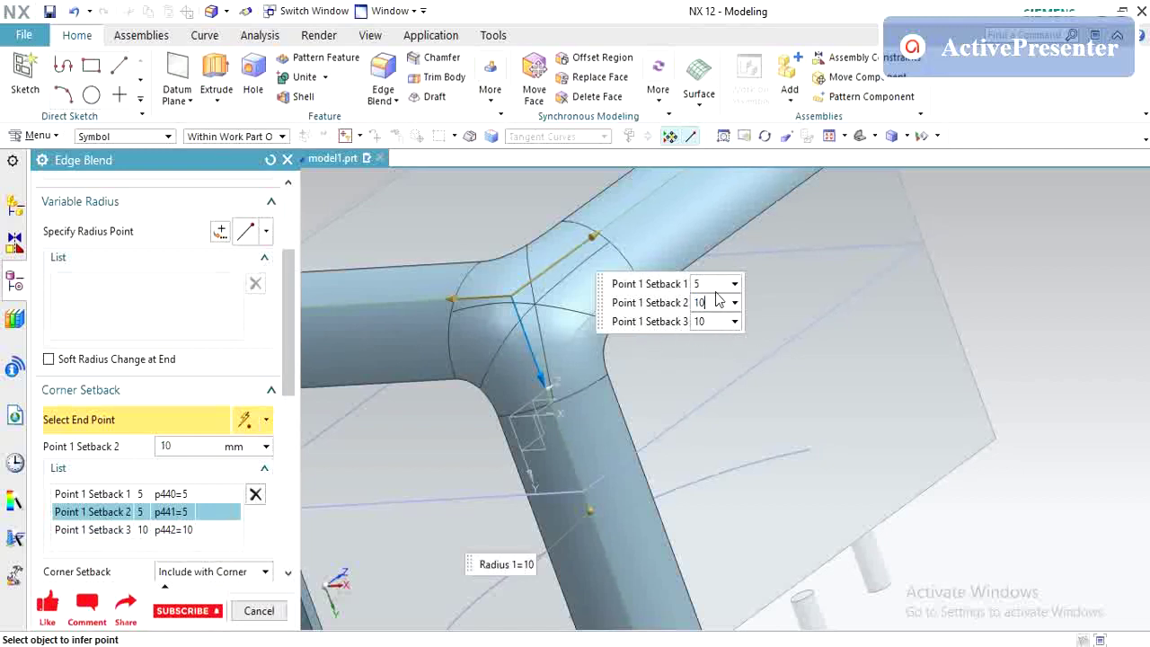
{"action": "left_click", "coordinate": [724, 284]}
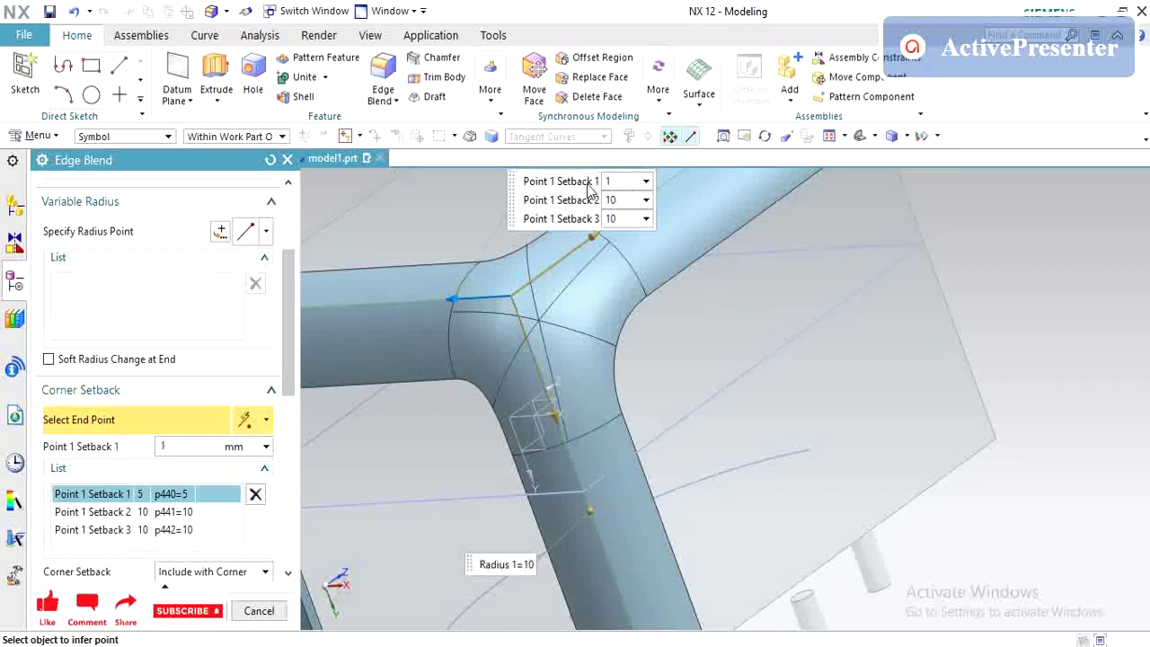
{"action": "type", "text": "0"}
{"action": "key", "text": "Return"}
{"action": "scroll", "coordinate": [205, 496], "scroll_direction": "down", "scroll_amount": 1}
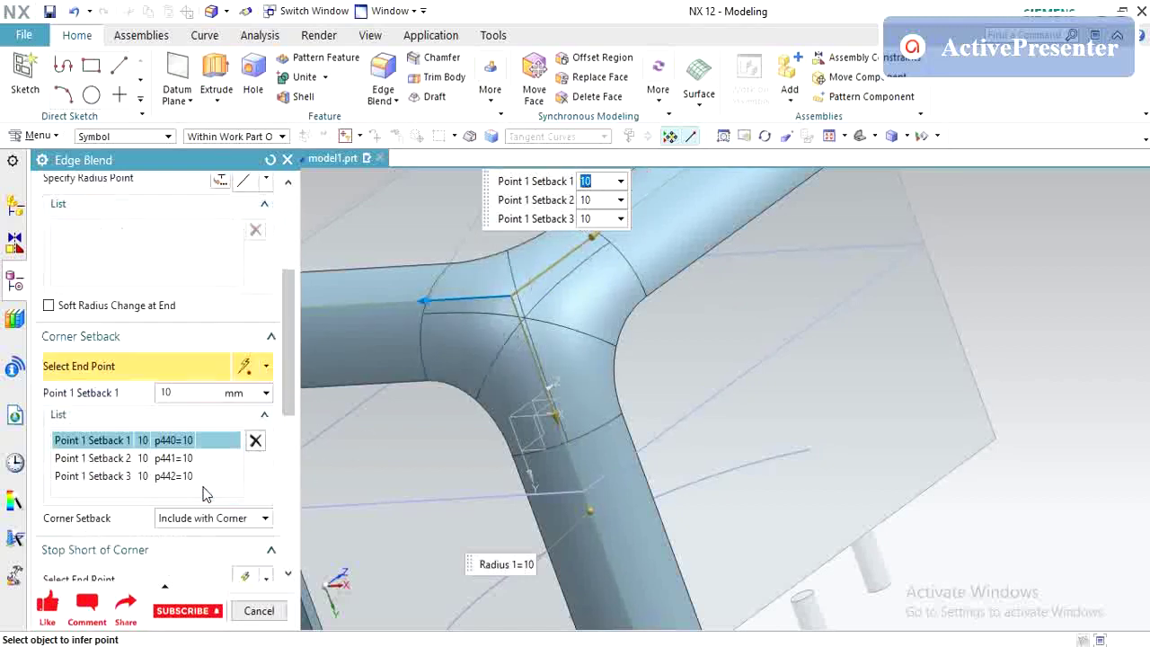
{"action": "scroll", "coordinate": [205, 494], "scroll_direction": "down", "scroll_amount": 1}
{"action": "scroll", "coordinate": [204, 492], "scroll_direction": "down", "scroll_amount": 1}
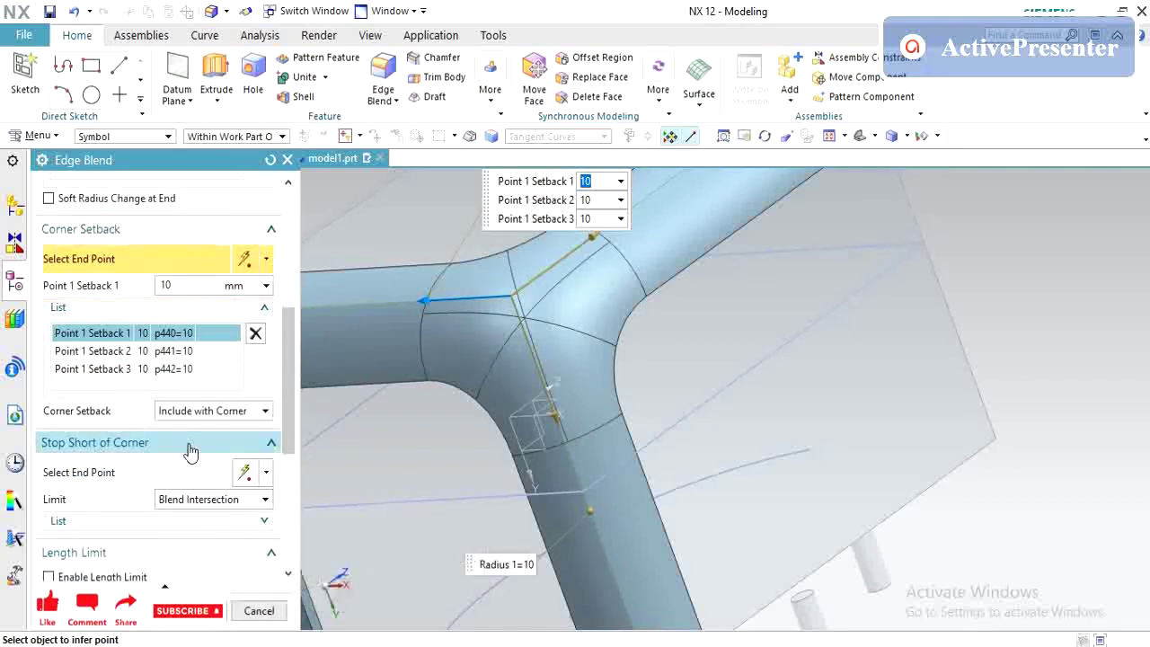
Set the Stop Short of Corner limit to Distance.
{"action": "left_click", "coordinate": [174, 504]}
{"action": "left_click", "coordinate": [187, 520]}
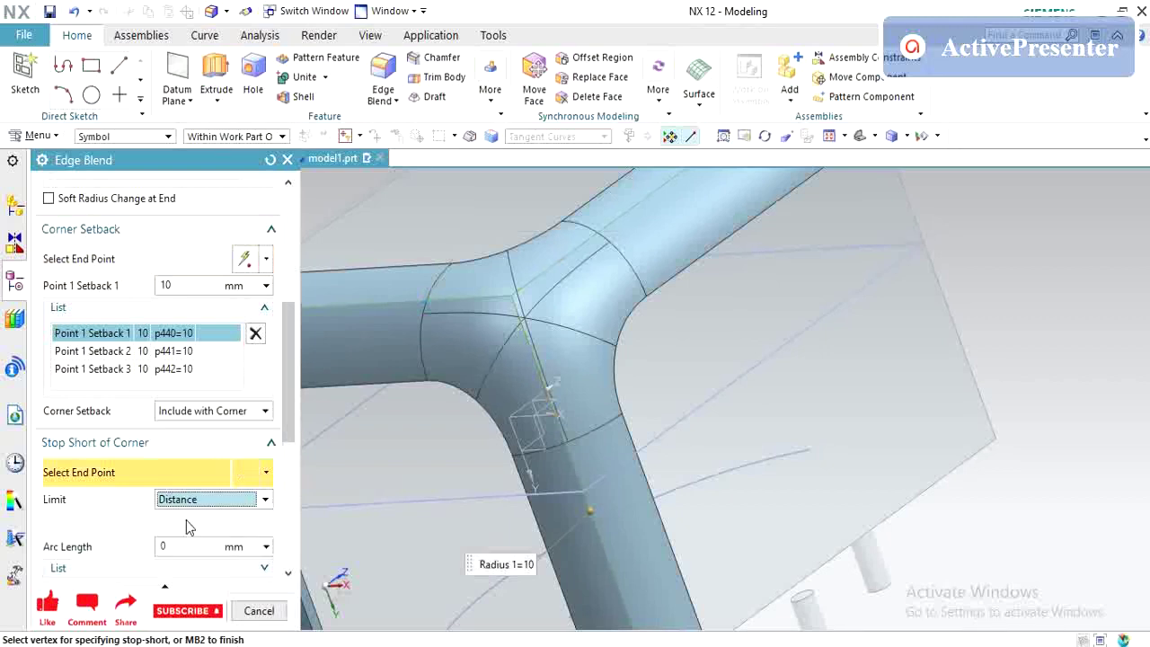
{"action": "left_click", "coordinate": [192, 504]}
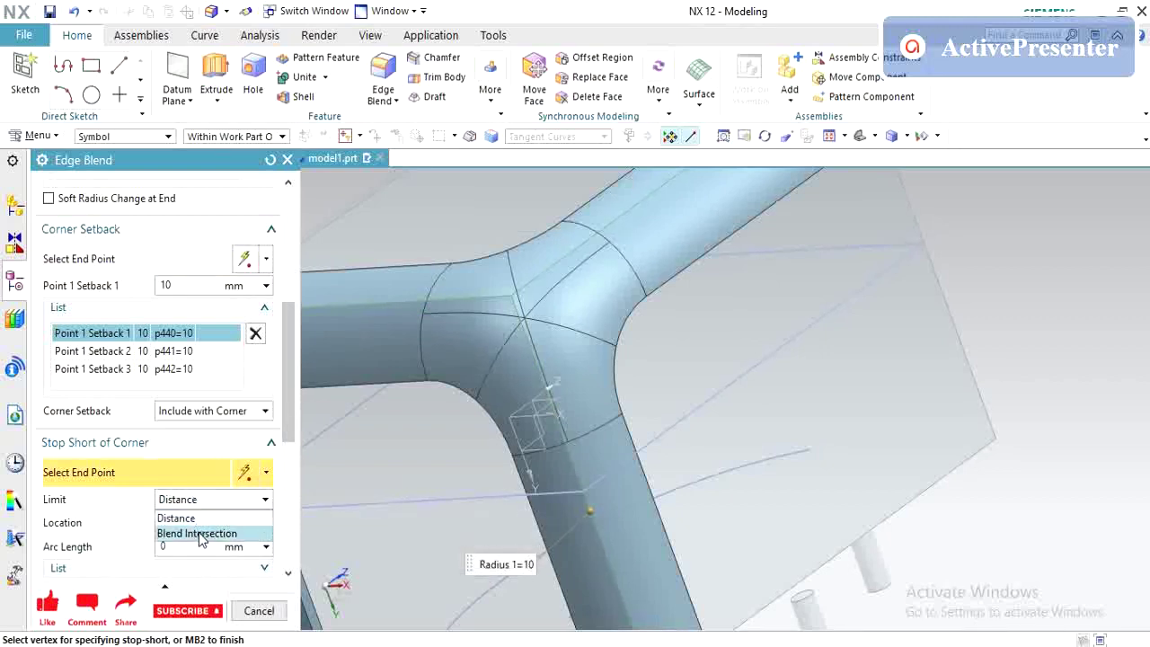
{"action": "left_click", "coordinate": [207, 518]}
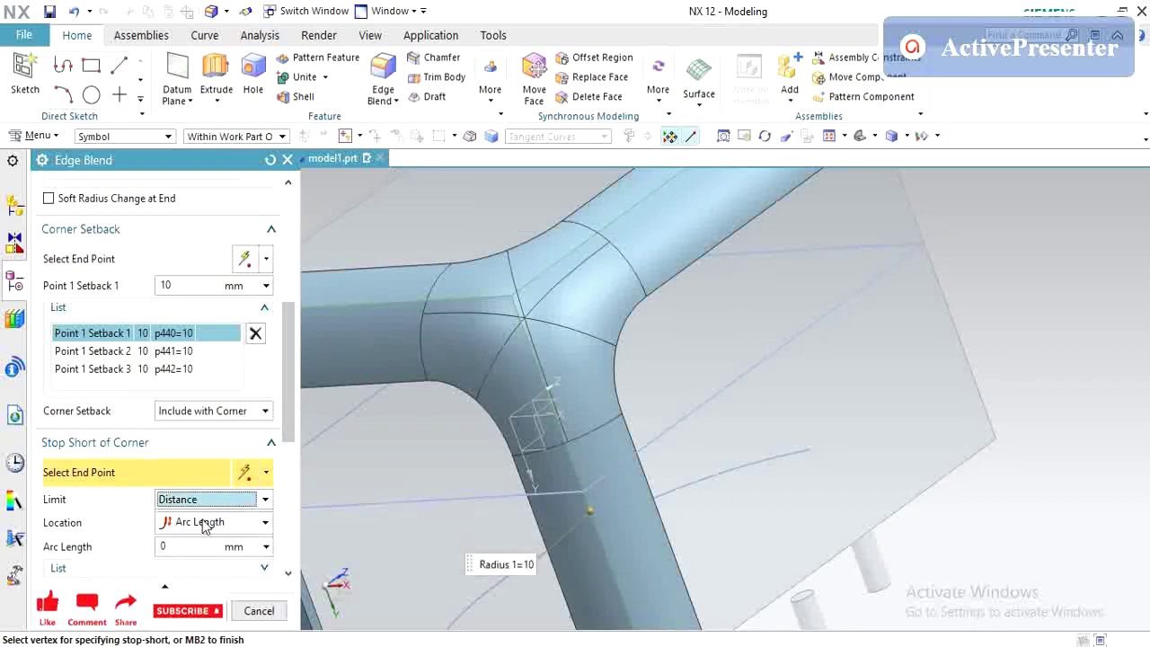
{"action": "scroll", "coordinate": [249, 507], "scroll_direction": "down", "scroll_amount": 3}
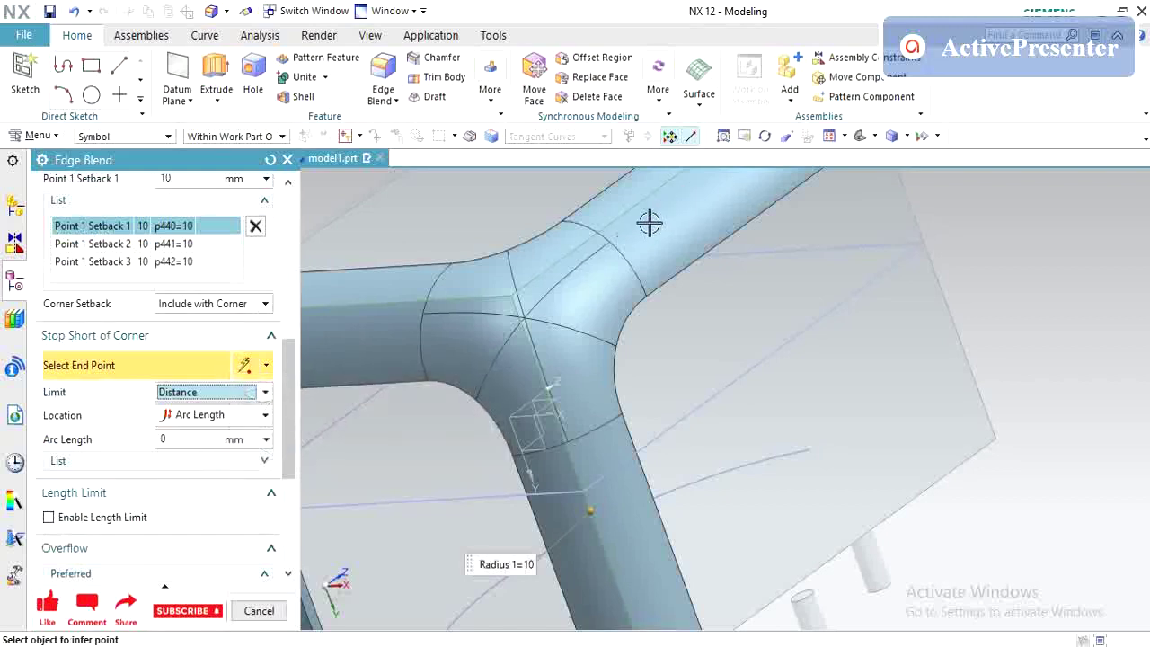
Pick the bottom vertex and stop the vertical blend 10 mm short, measured as arc length.
{"action": "middle_click_drag", "start_coordinate": [650, 220], "coordinate": [718, 259]}
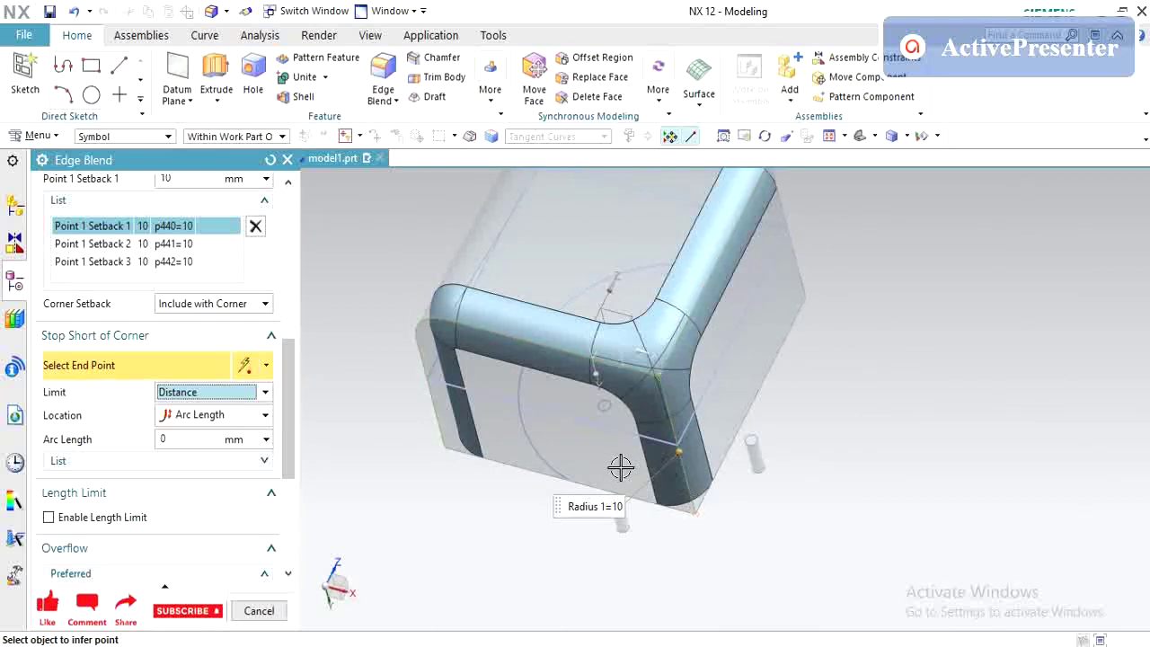
{"action": "middle_click_drag", "start_coordinate": [439, 473], "coordinate": [544, 402]}
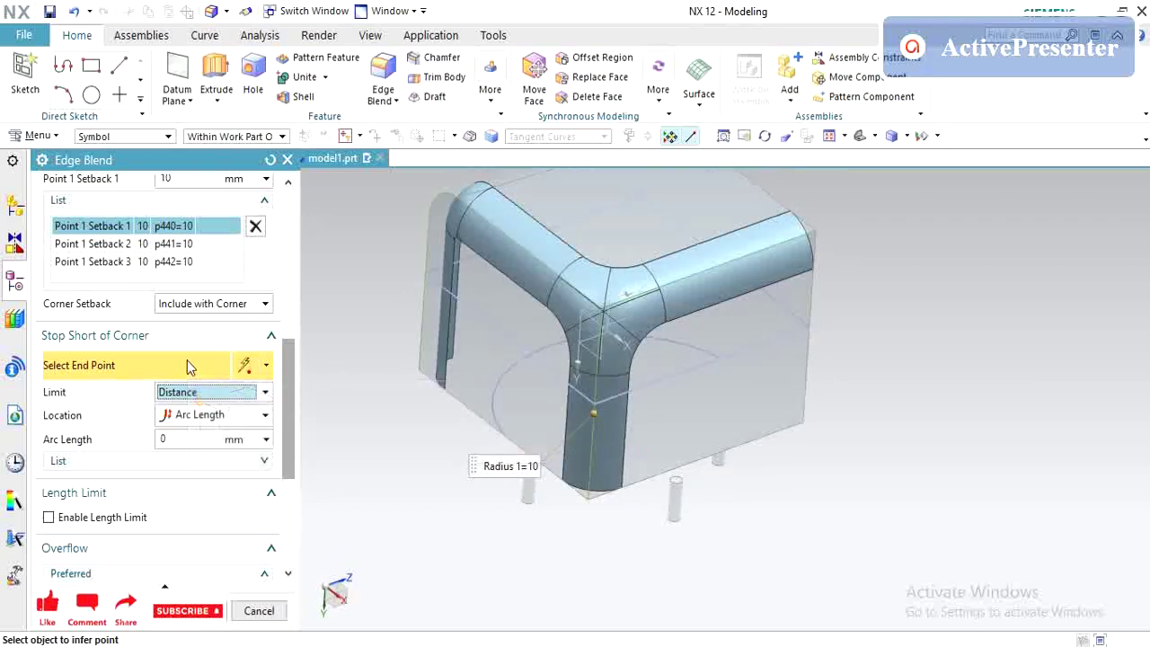
{"action": "left_click", "coordinate": [267, 369]}
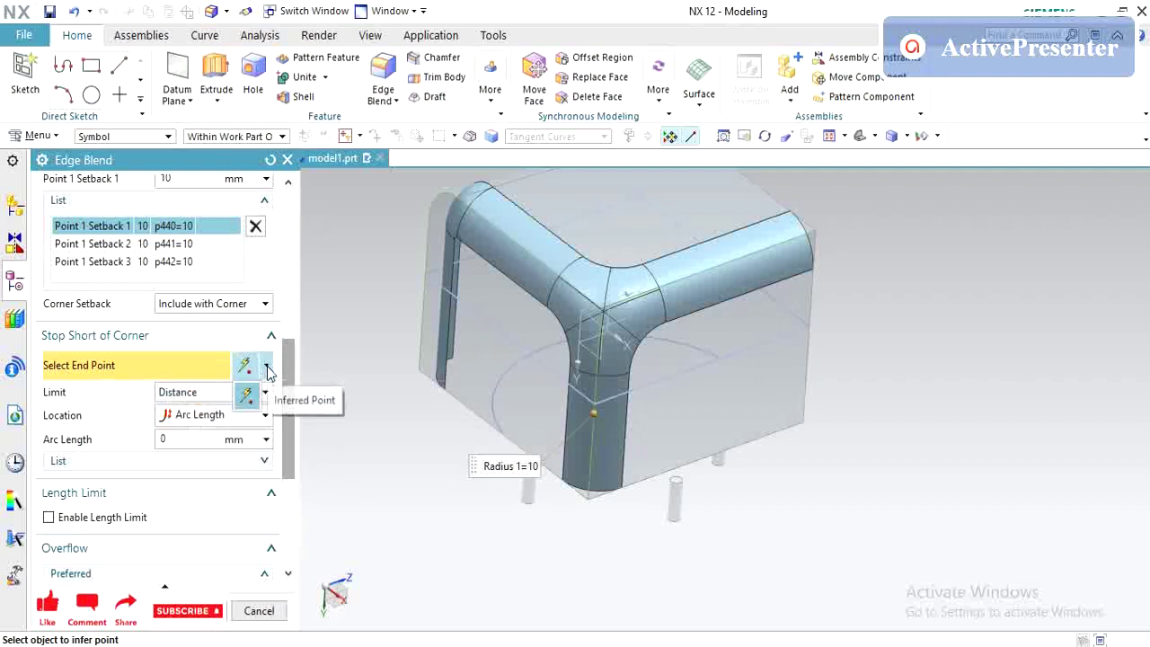
{"action": "left_click", "coordinate": [246, 396]}
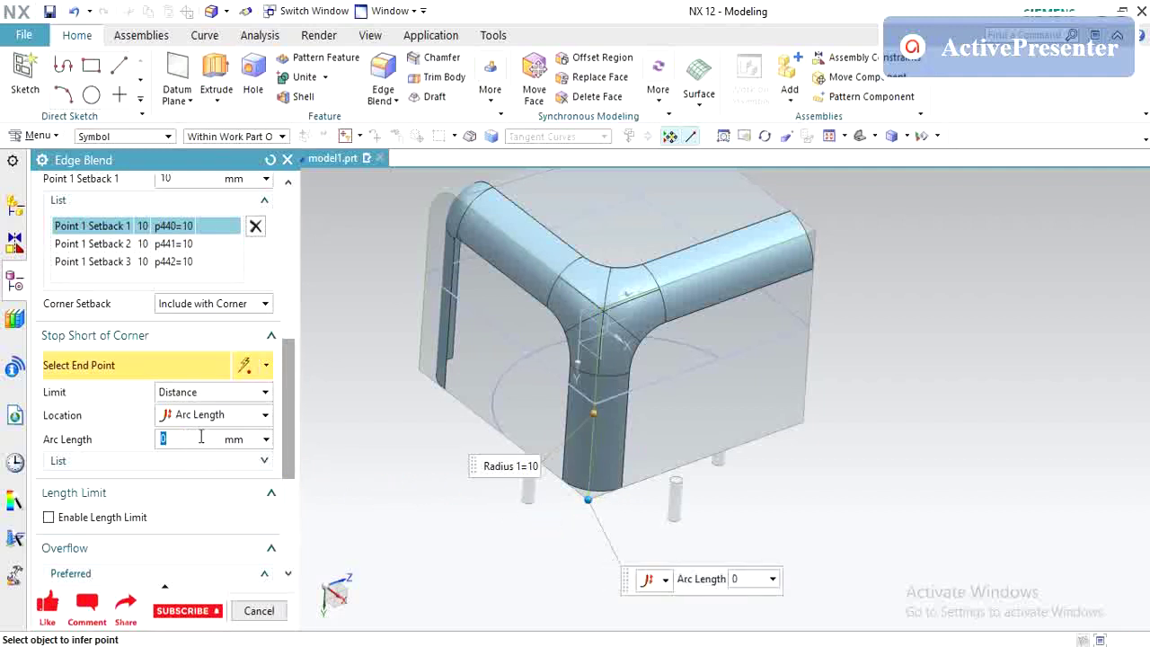
{"action": "type", "text": "10"}
{"action": "key", "text": "Return"}
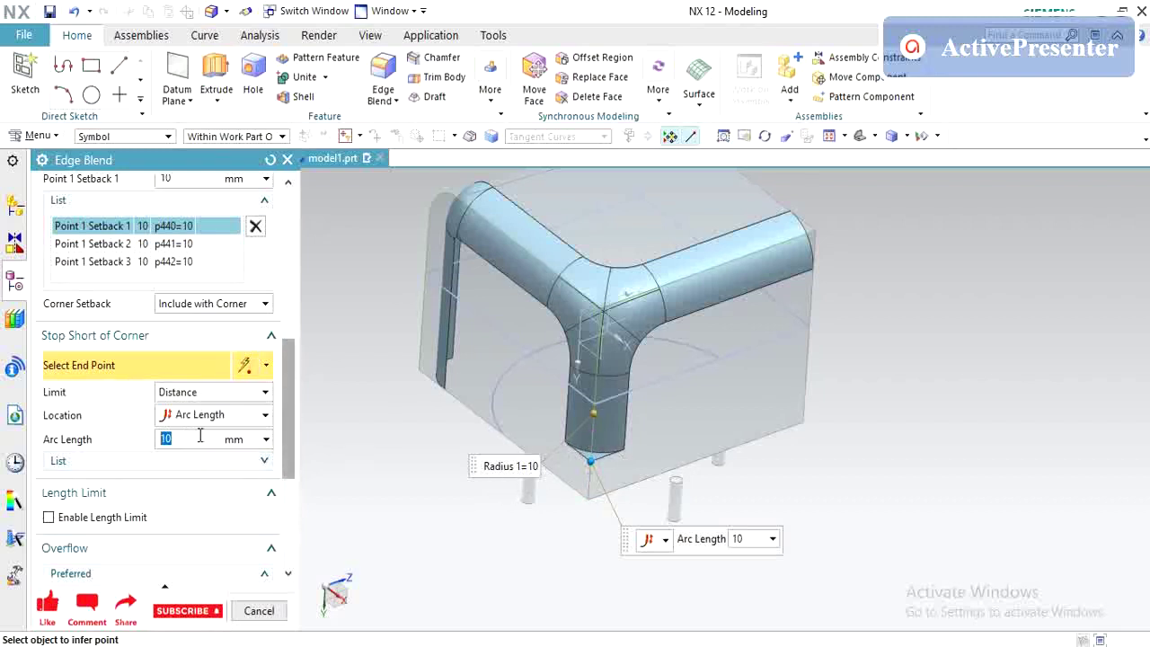
{"action": "scroll", "coordinate": [200, 436], "scroll_direction": "down", "scroll_amount": 1}
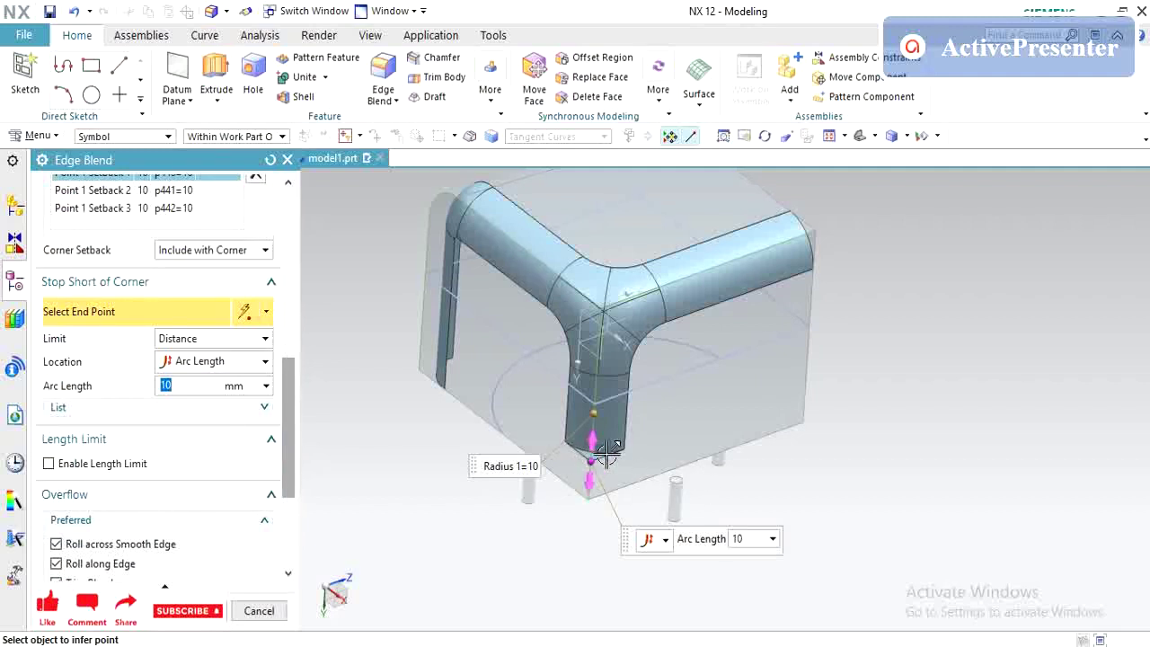
Enable the length limit, keeping Plane as the limit object and Trim to Limit Object checked.
{"action": "left_click", "coordinate": [155, 440]}
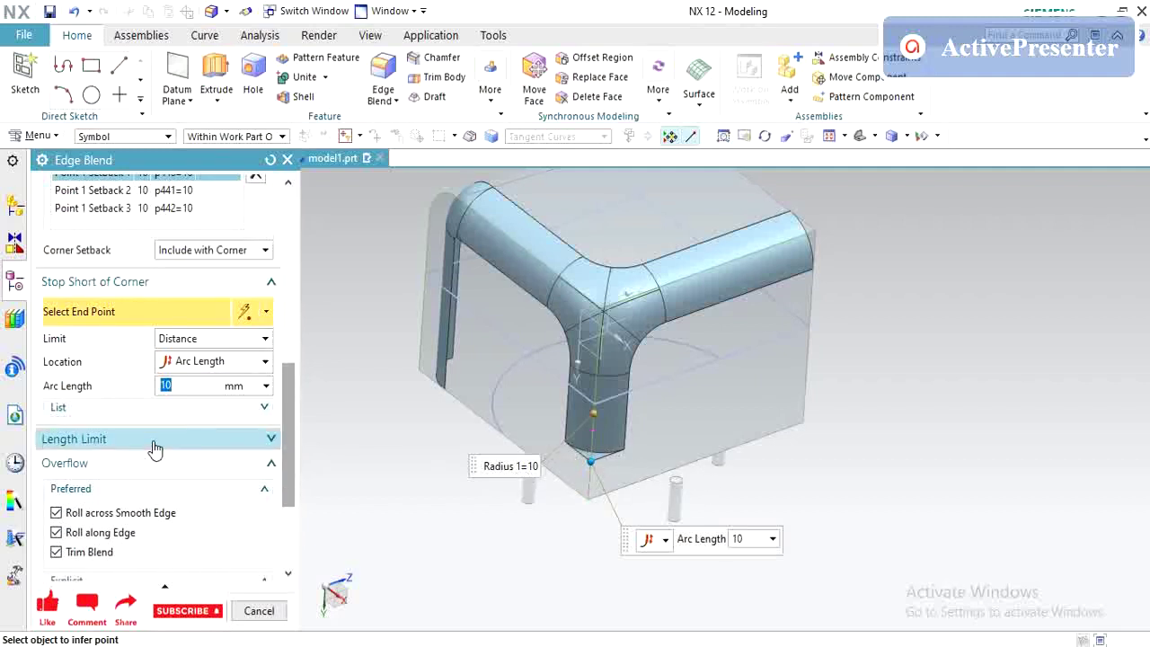
{"action": "left_click", "coordinate": [154, 440]}
{"action": "scroll", "coordinate": [154, 446], "scroll_direction": "down", "scroll_amount": 1}
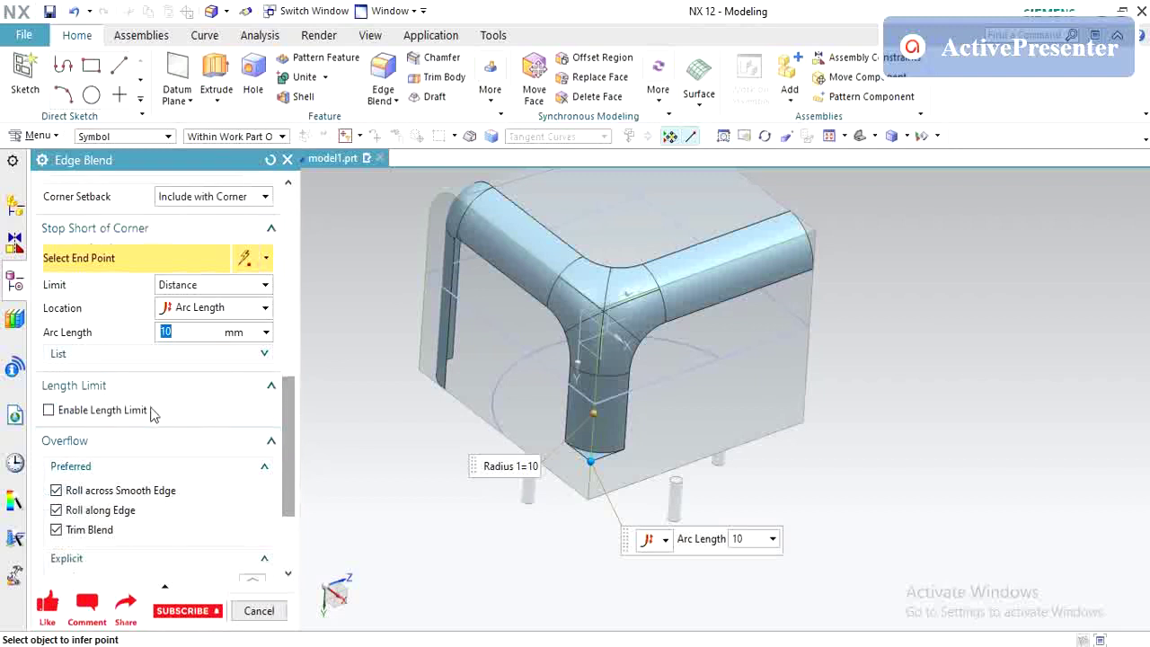
{"action": "left_click", "coordinate": [109, 415]}
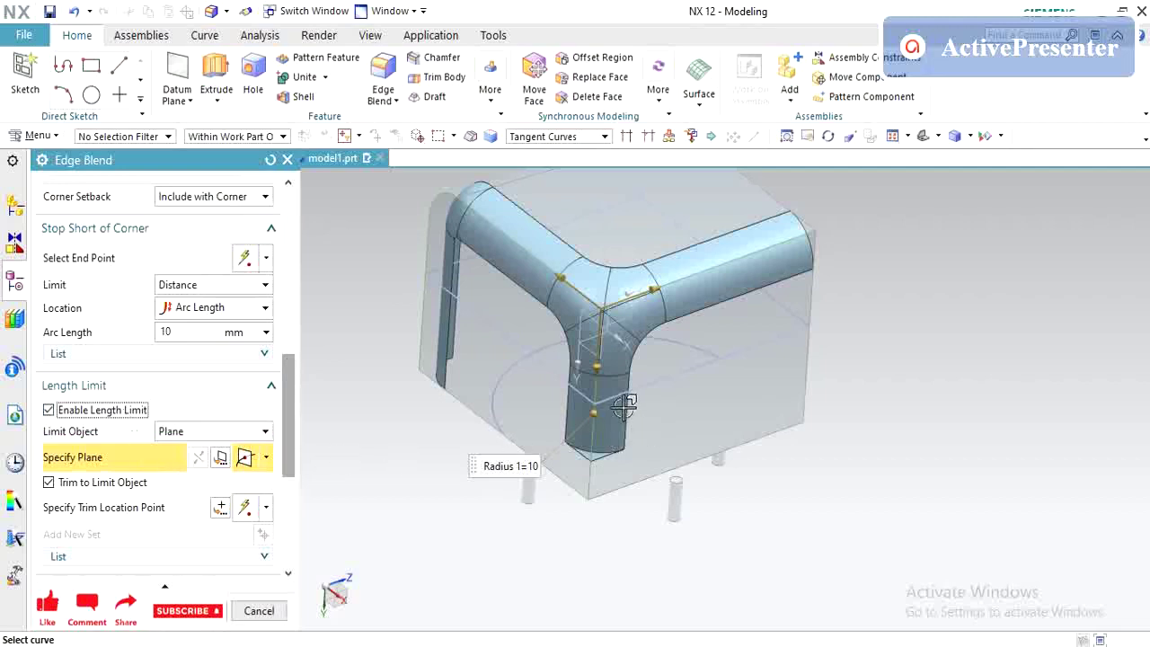
{"action": "scroll", "coordinate": [616, 411], "scroll_direction": "down", "scroll_amount": 2}
{"action": "scroll", "coordinate": [616, 423], "scroll_direction": "up", "scroll_amount": 3}
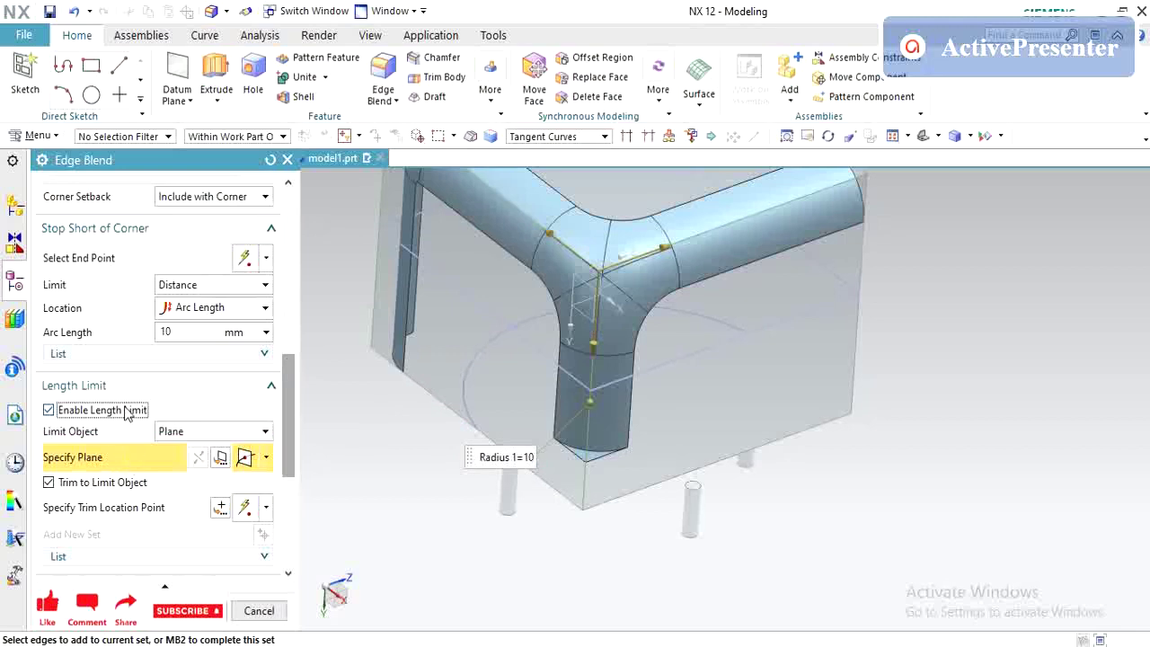
{"action": "scroll", "coordinate": [101, 434], "scroll_direction": "down", "scroll_amount": 2}
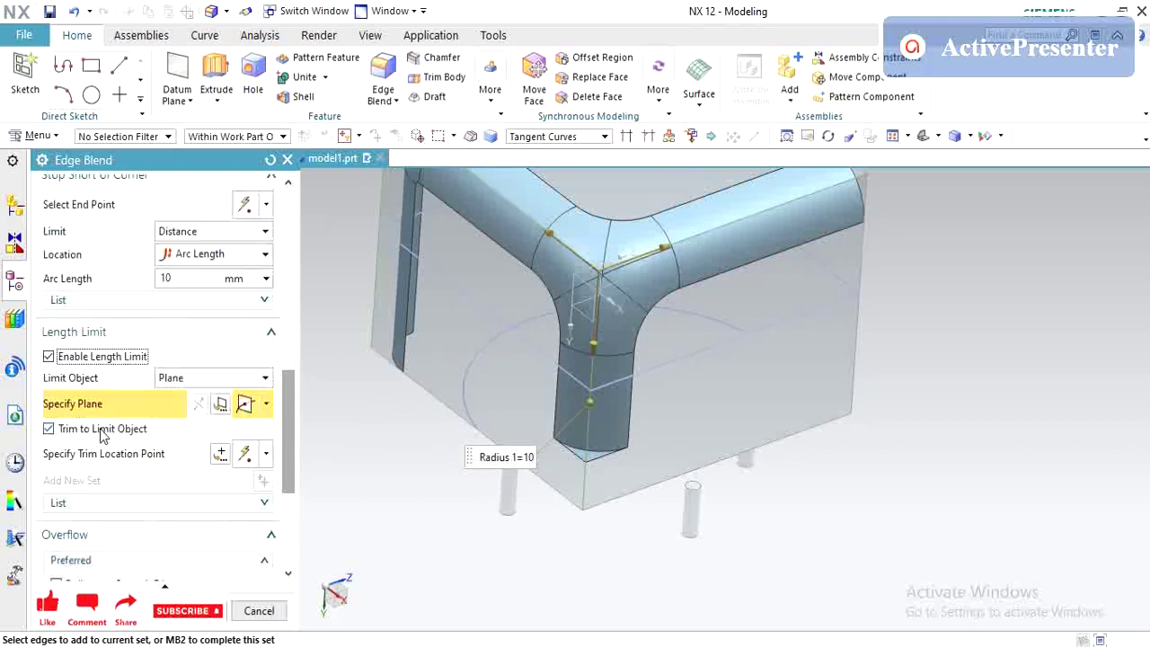
{"action": "scroll", "coordinate": [100, 431], "scroll_direction": "down", "scroll_amount": 2}
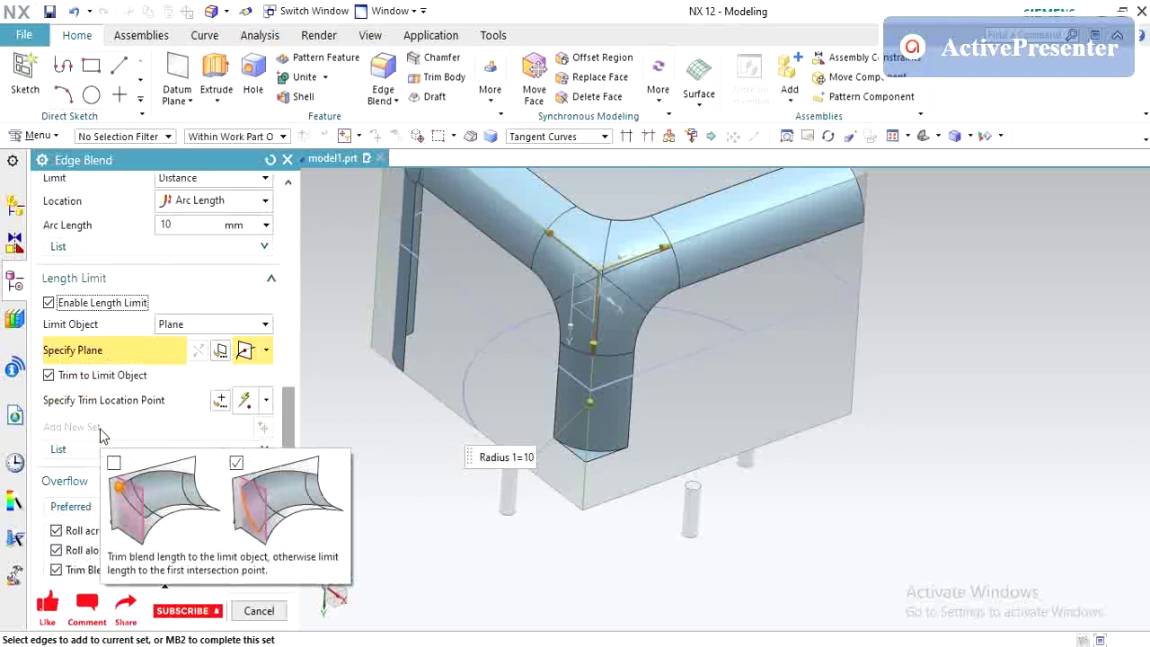
{"action": "mouse_move", "coordinate": [119, 530]}
{"action": "mouse_move", "coordinate": [100, 549]}
{"action": "mouse_move", "coordinate": [89, 570]}
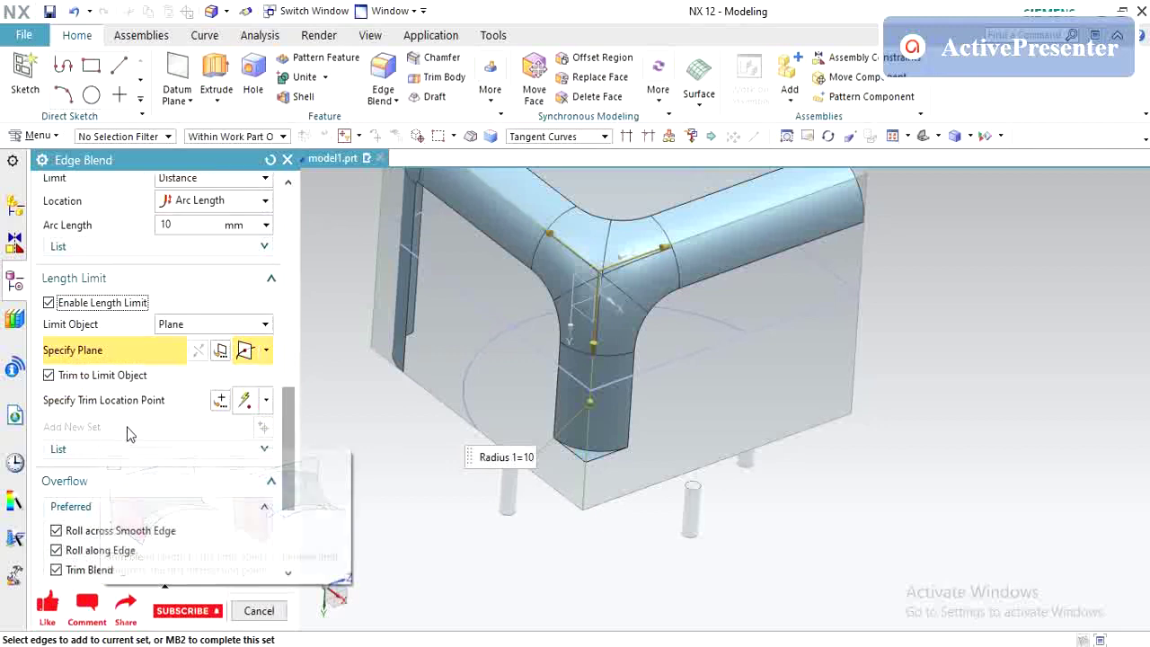
View the part from underneath, expand Overlap (Roll Over Blends, Convex First), and show the Edge/Face Blend choices.
{"action": "scroll", "coordinate": [126, 494], "scroll_direction": "down", "scroll_amount": 5}
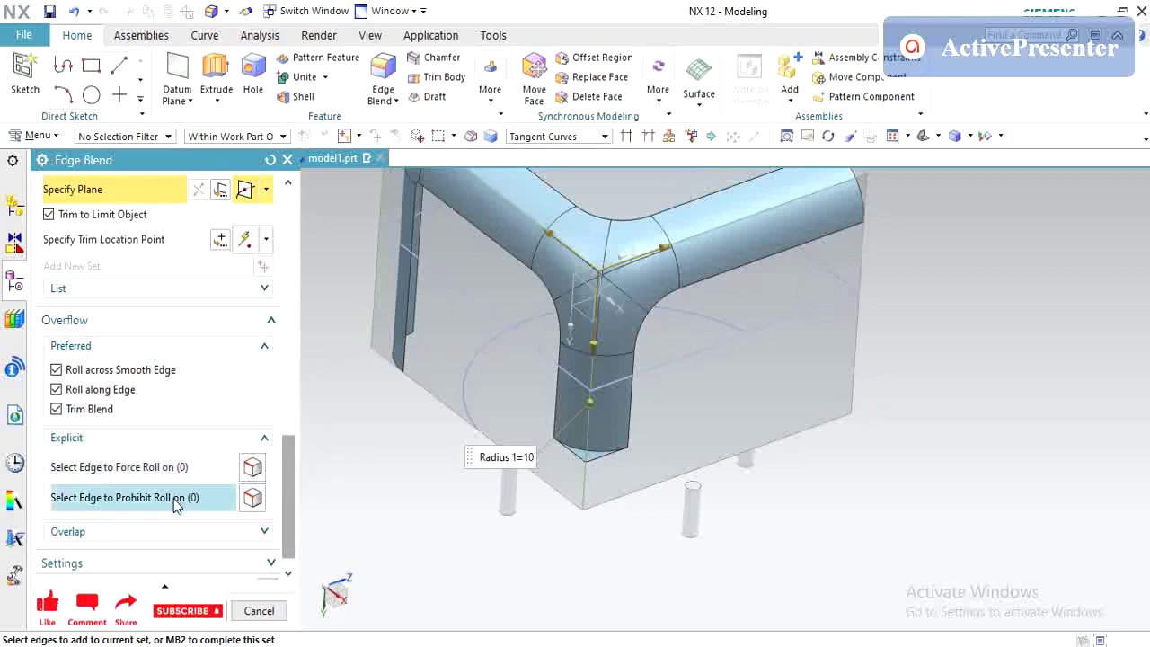
{"action": "mouse_move", "coordinate": [615, 467]}
{"action": "middle_mouse_down"}
{"action": "mouse_move", "coordinate": [592, 368]}
{"action": "mouse_move", "coordinate": [598, 326]}
{"action": "middle_mouse_up"}
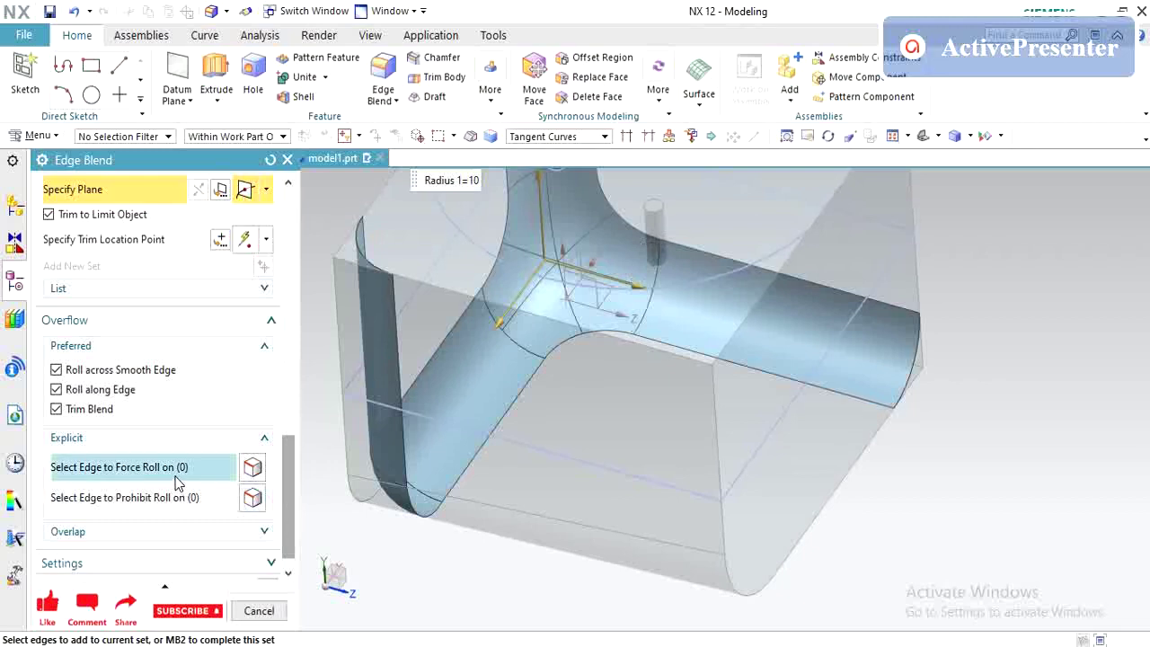
{"action": "left_click", "coordinate": [207, 536]}
{"action": "scroll", "coordinate": [194, 463], "scroll_direction": "down", "scroll_amount": 2}
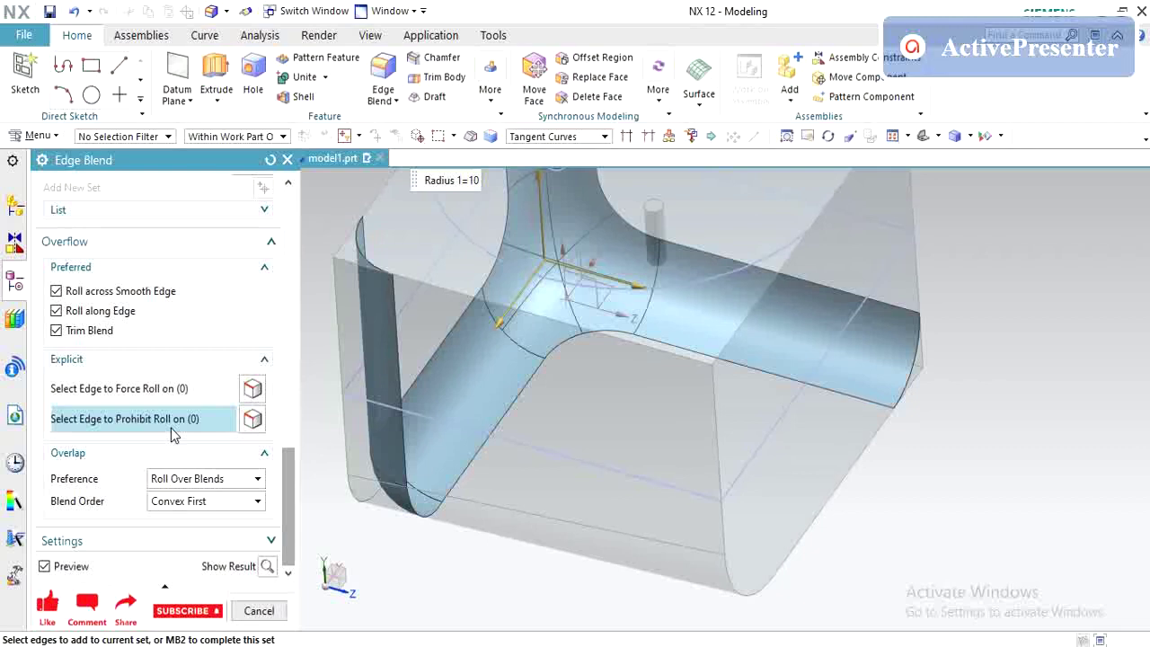
{"action": "left_click", "coordinate": [390, 106]}
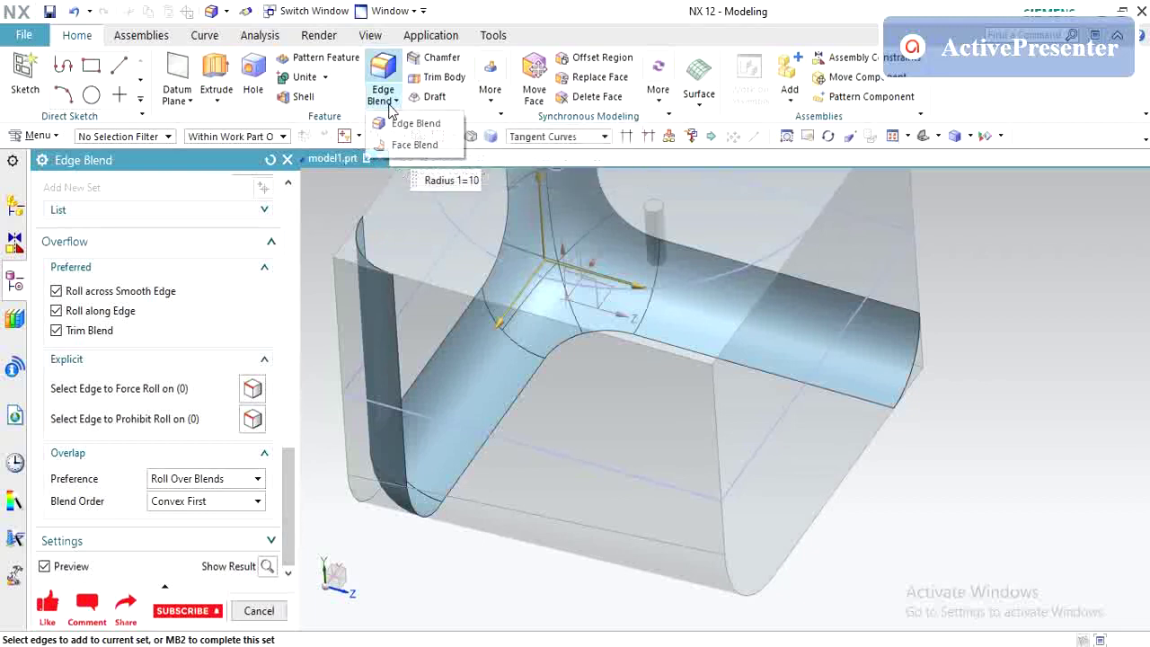